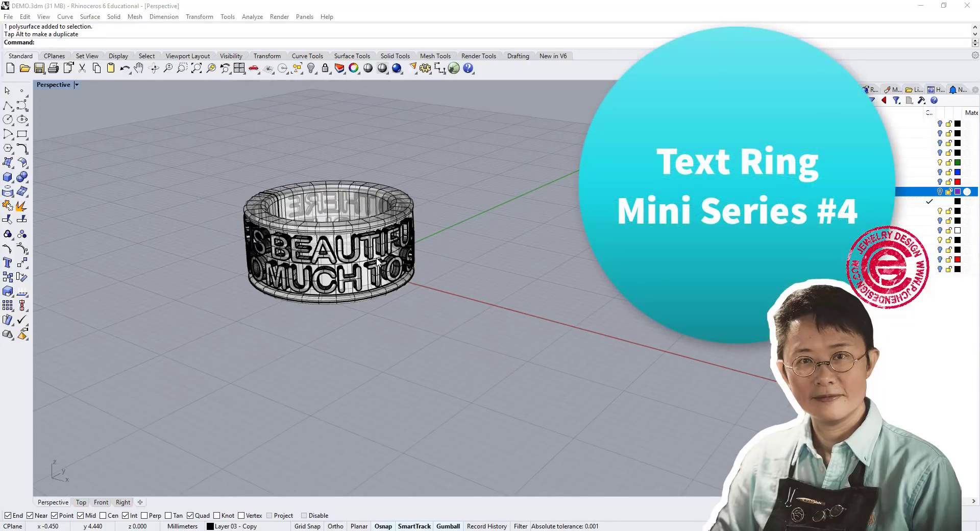
Step: Move the clipping plane into the ring so it sections the band through the lower row of text
scroll(377, 261, "up", 3)
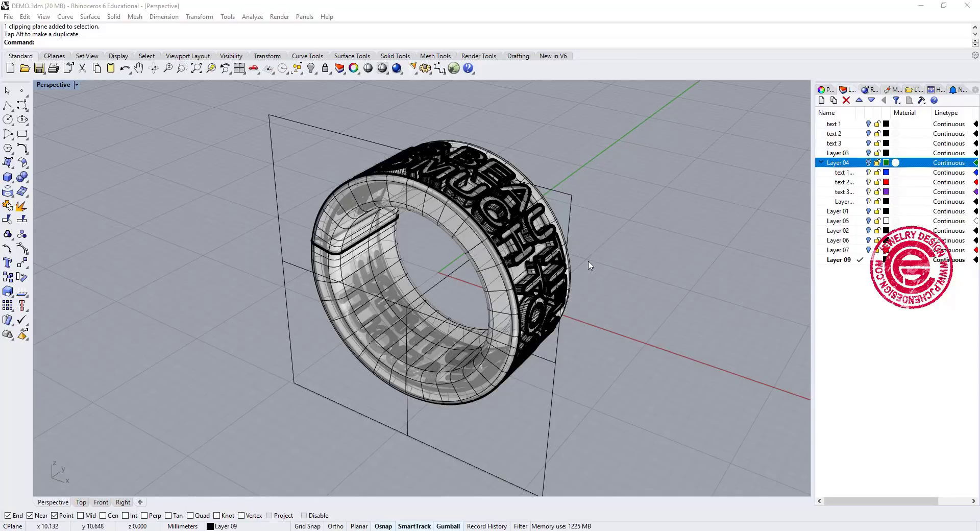
scroll(598, 262, "up", 3)
scroll(605, 258, "down", 4)
right_click_drag(608, 253, 447, 247)
left_click(374, 249)
scroll(370, 251, "up", 5)
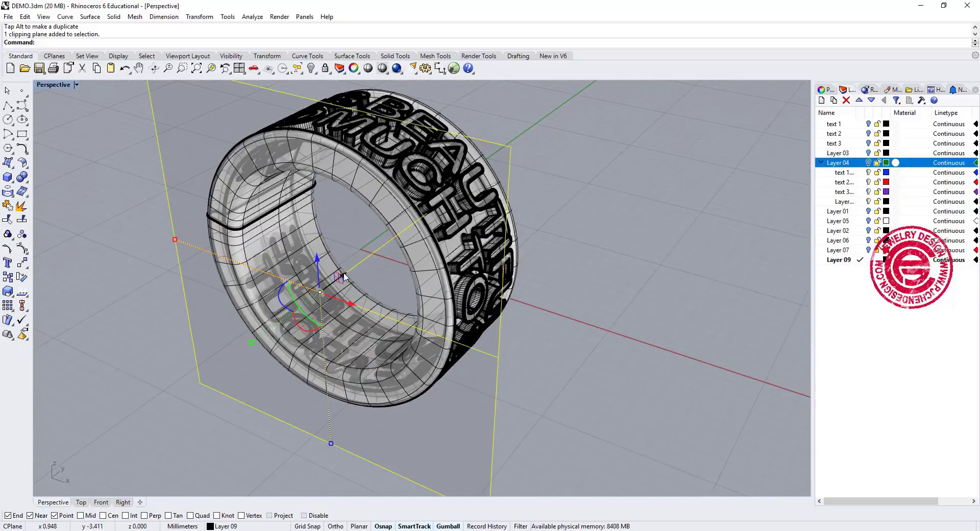
left_click_drag(345, 276, 376, 260)
right_click_drag(563, 314, 616, 304)
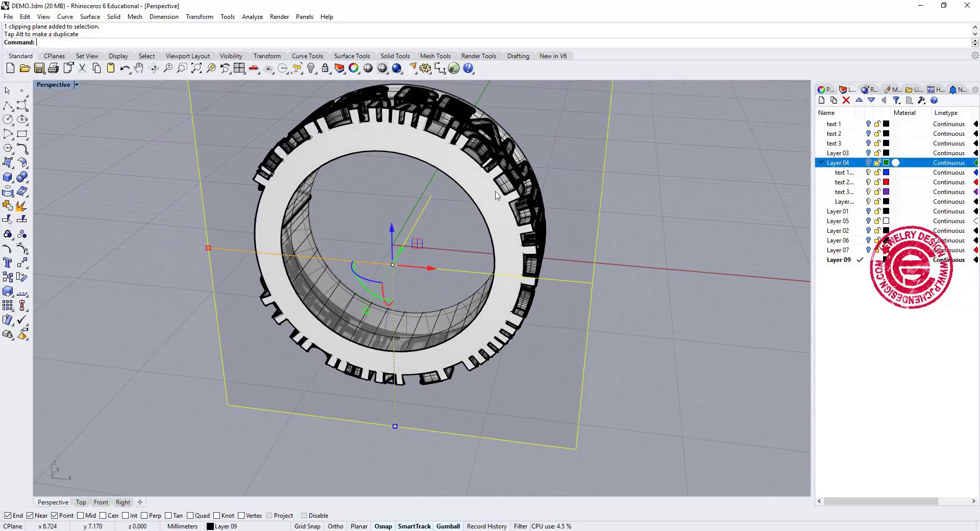
Step: Shift the clipping plane further across the ring to section the band through the upper row of text
right_click_drag(496, 195, 399, 170)
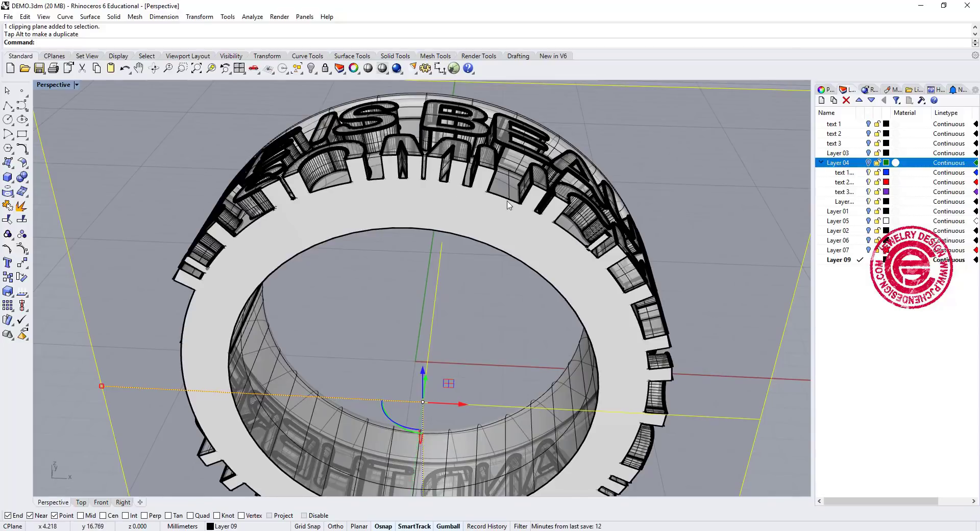
mouse_move(508, 206)
right_mouse_down()
mouse_move(493, 191)
mouse_move(503, 201)
right_mouse_up()
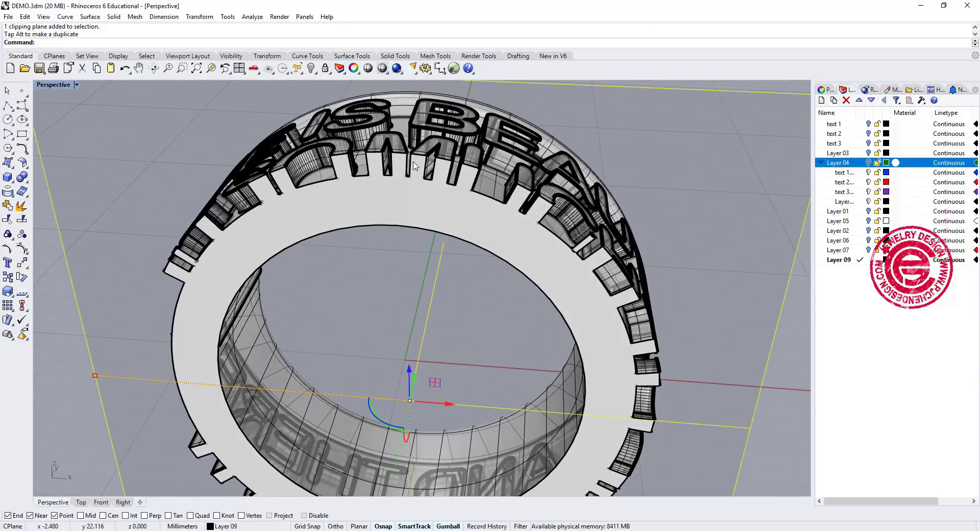
scroll(413, 165, "up", 5)
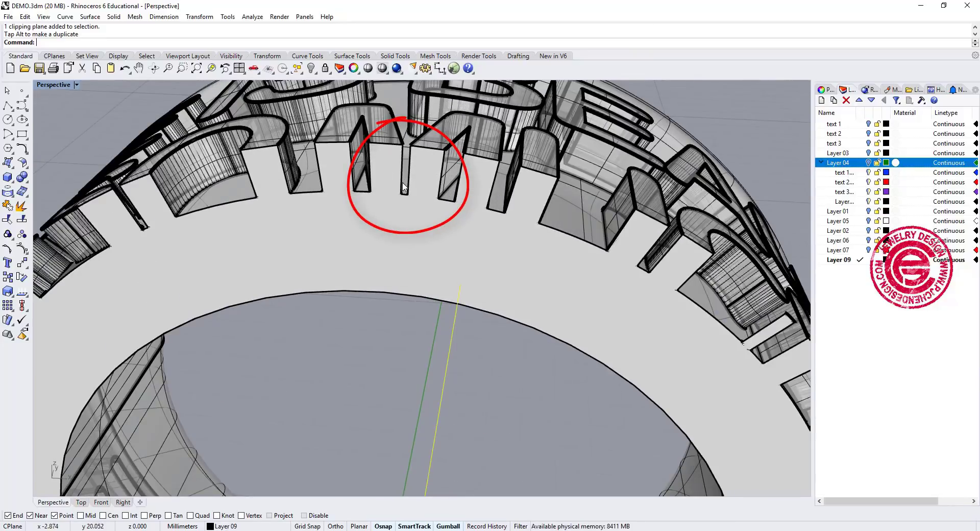
scroll(404, 162, "down", 5)
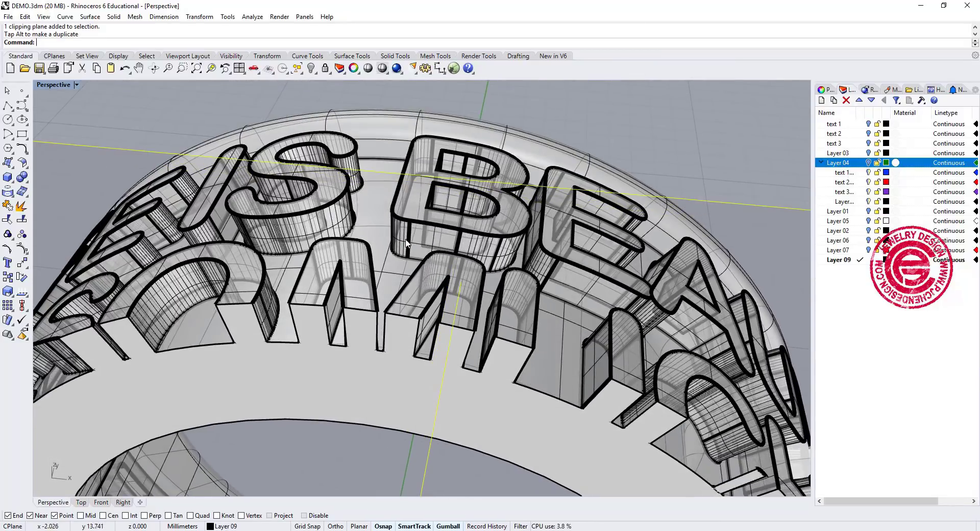
scroll(407, 243, "down", 3)
right_click_drag(408, 217, 382, 185)
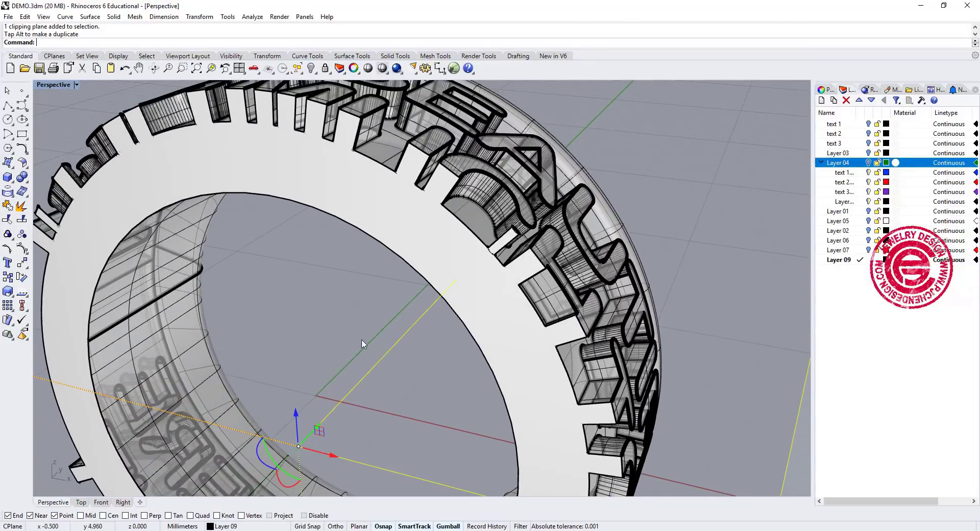
mouse_move(321, 425)
left_mouse_down()
mouse_move(335, 417)
mouse_move(327, 419)
left_mouse_up()
right_click_drag(341, 271, 352, 285)
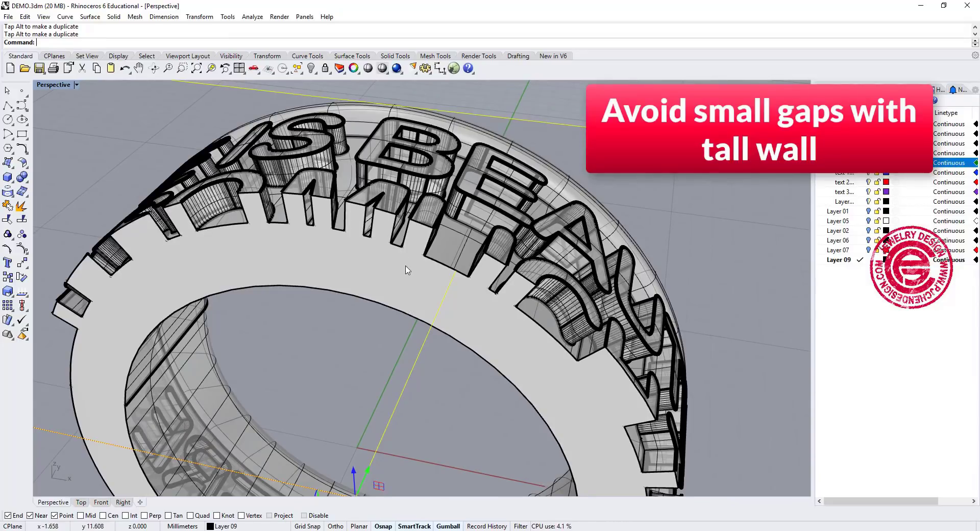
right_click_drag(341, 348, 333, 346)
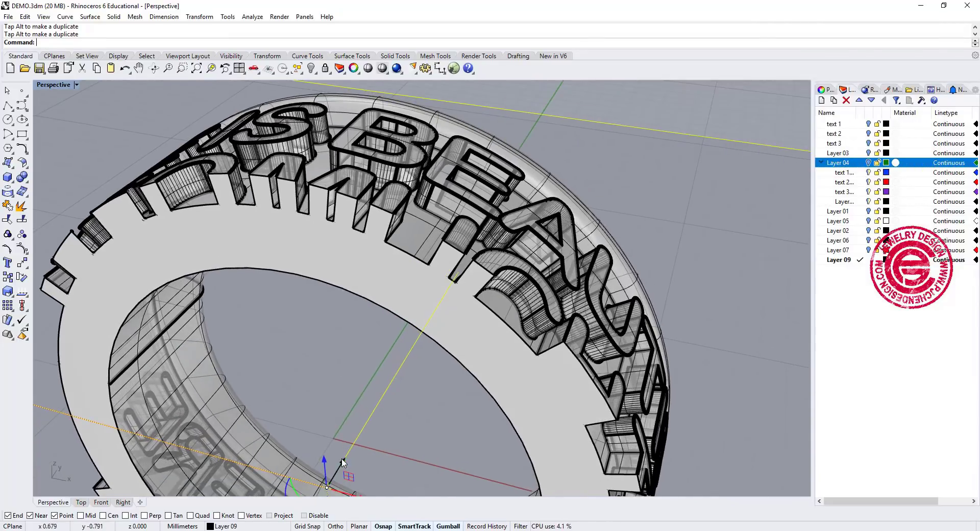
left_click_drag(342, 460, 384, 417)
right_click_drag(376, 328, 354, 314)
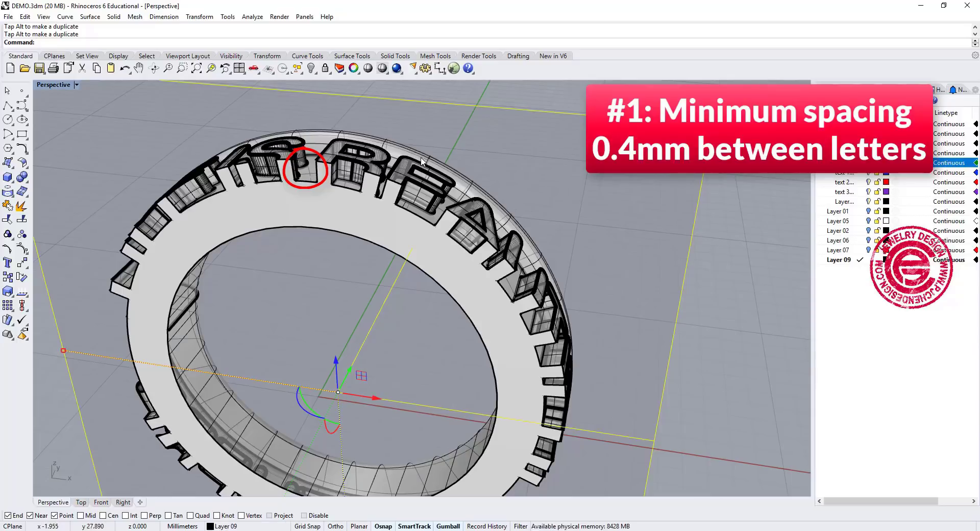
Step: Examine the sectioned upper-row letters for the spacing between them, their wall thickness, height and edges
left_click(372, 184)
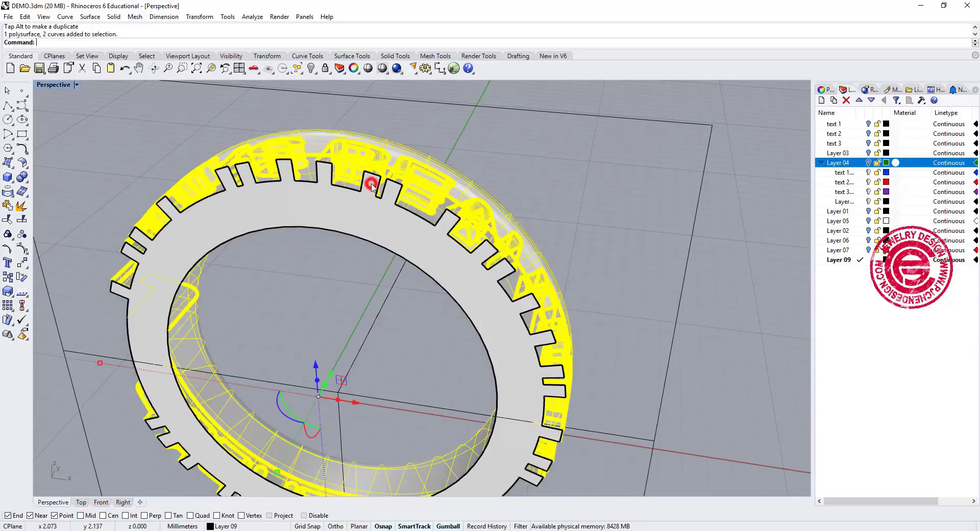
left_click(387, 192)
left_click(393, 123)
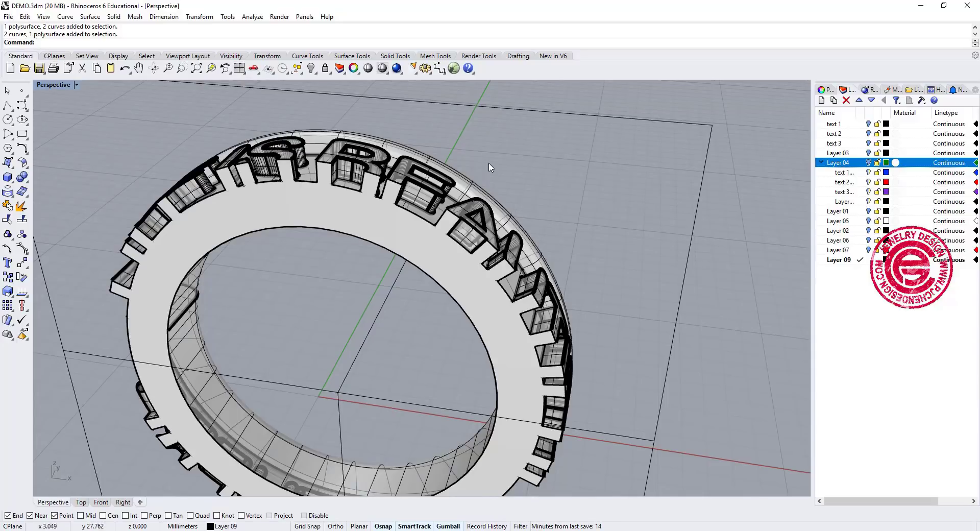
left_click(475, 146)
scroll(384, 212, "up", 5)
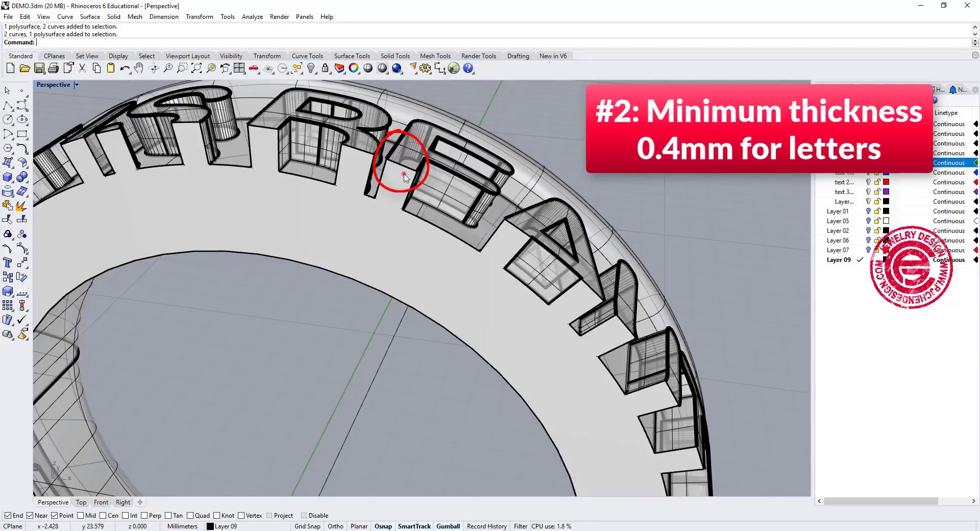
left_click(404, 176)
left_click(503, 103)
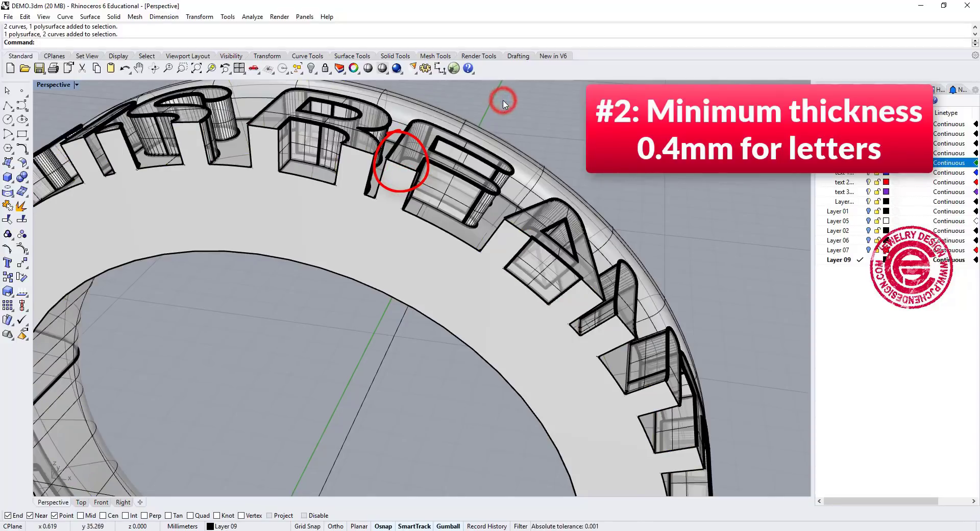
left_click(407, 181)
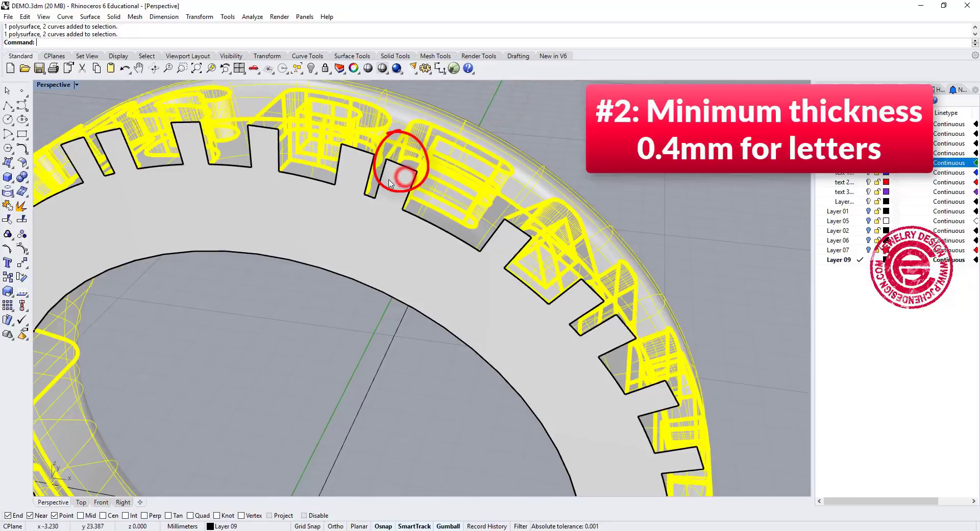
right_click_drag(430, 170, 455, 179)
left_click(582, 156)
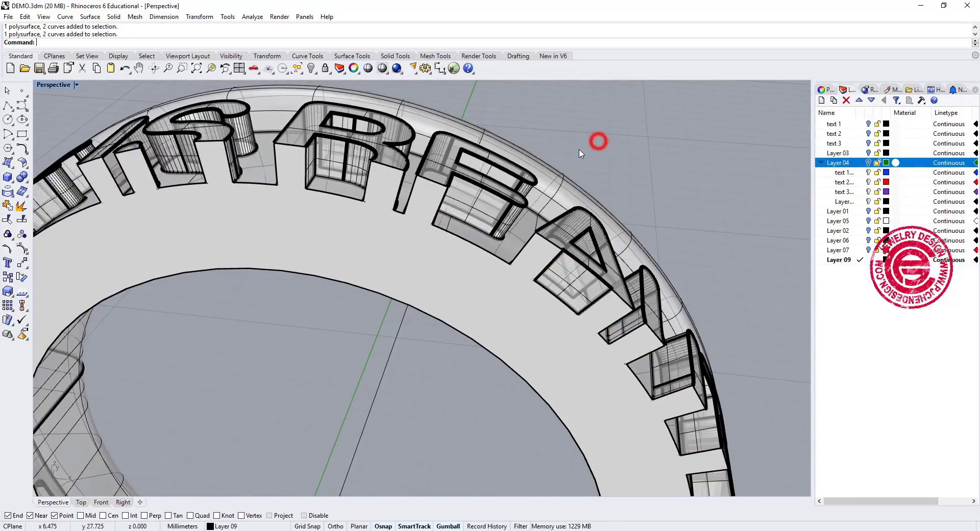
left_click(287, 156)
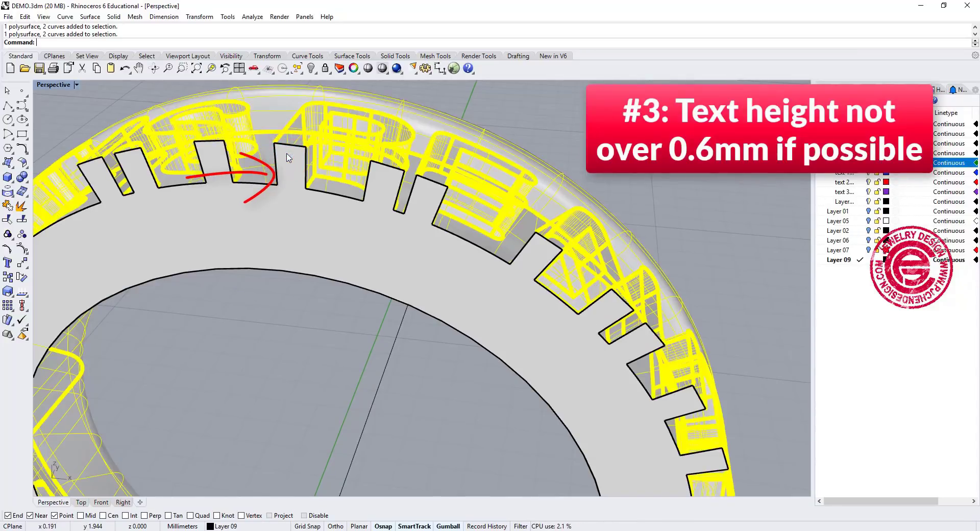
left_click(466, 95)
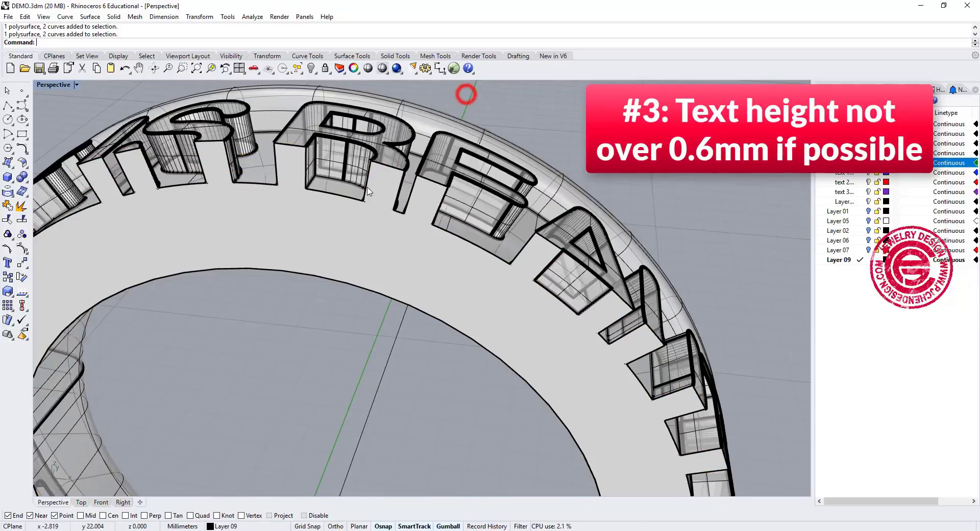
right_click_drag(364, 198, 323, 197)
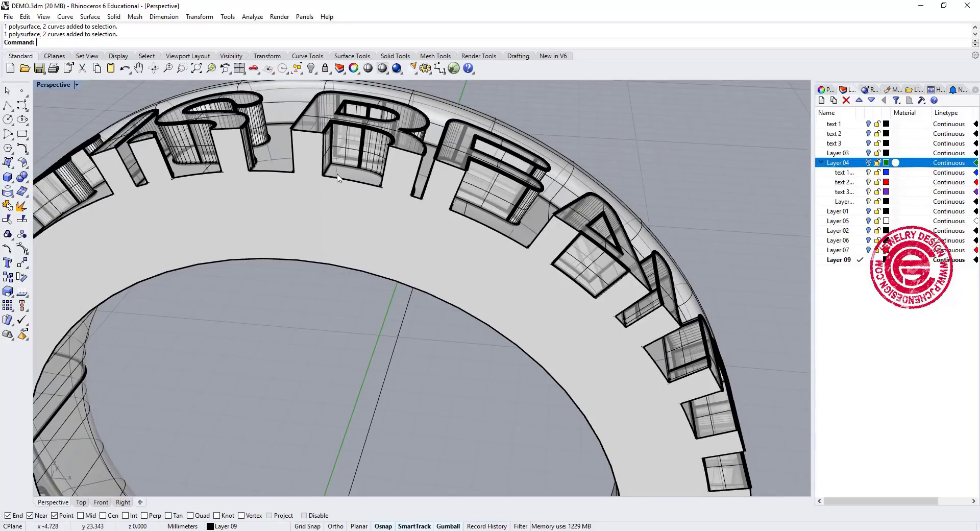
right_click_drag(337, 177, 557, 250)
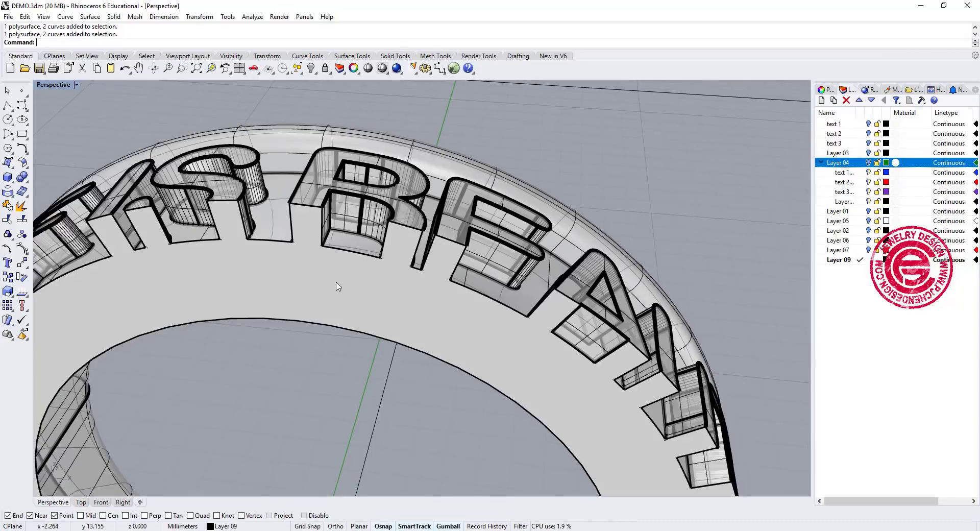
scroll(291, 206, "up", 2)
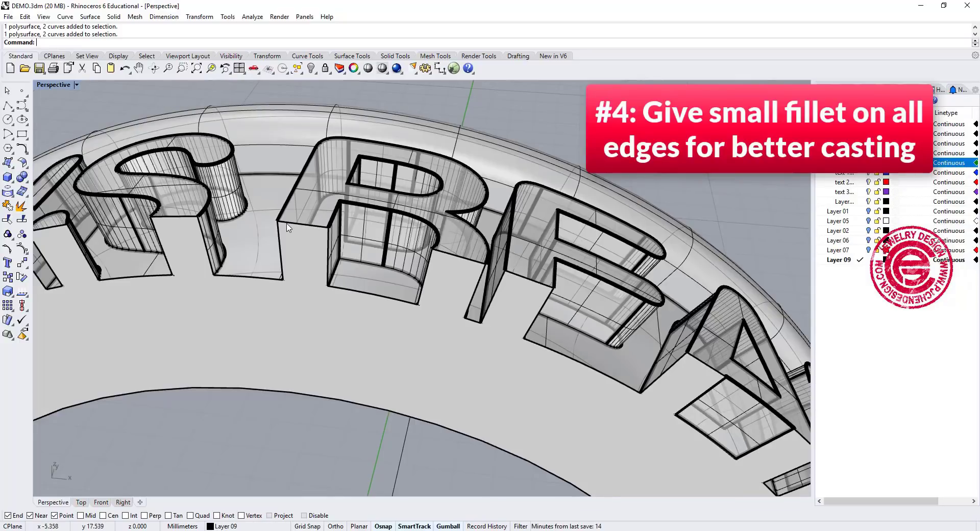
Step: Delete the existing ring geometry and draw a circle of radius 8 mm centred on the origin in the Front view
key("Delete")
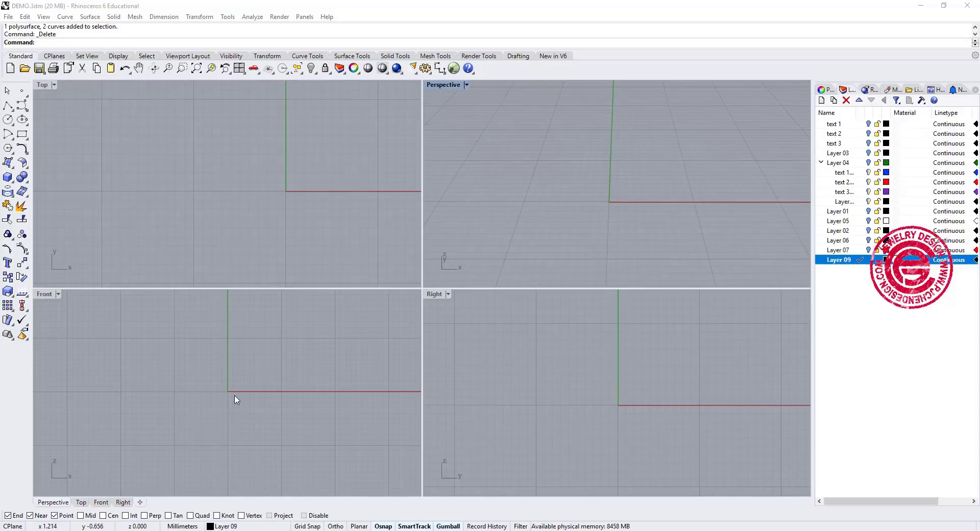
left_click(8, 119)
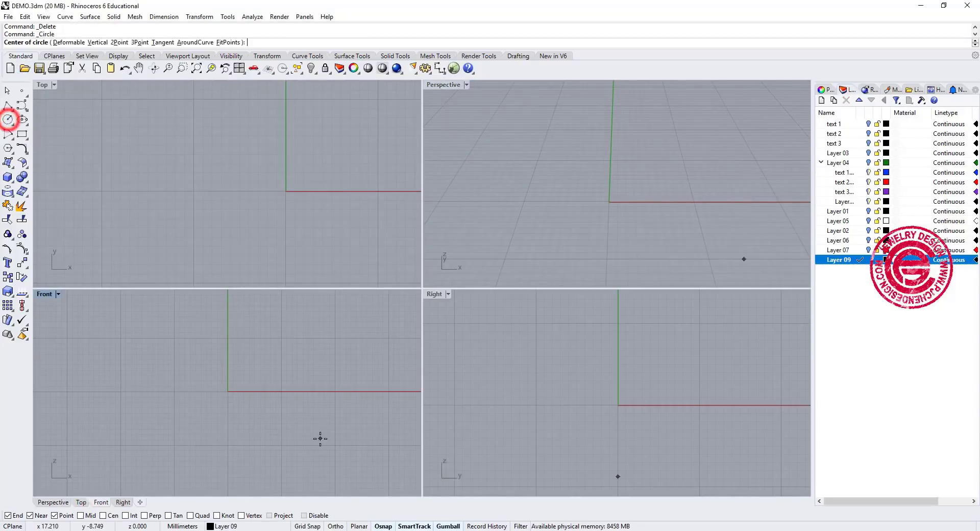
type("0")
key("Return")
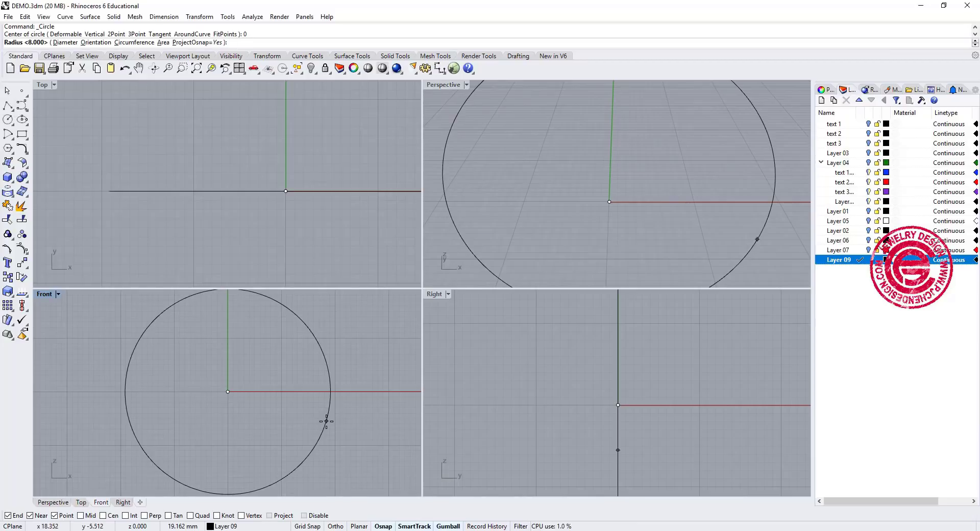
key("Return")
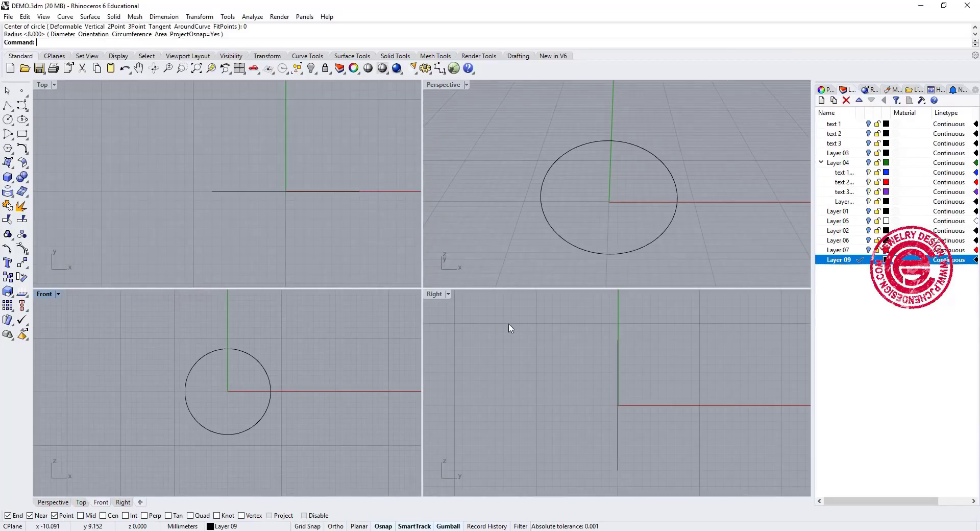
Step: In the Right view, draw a horizontal both-sides line from the circle's top quadrant, extending 5 mm each way, with the Quad snap enabled
double_click(435, 294)
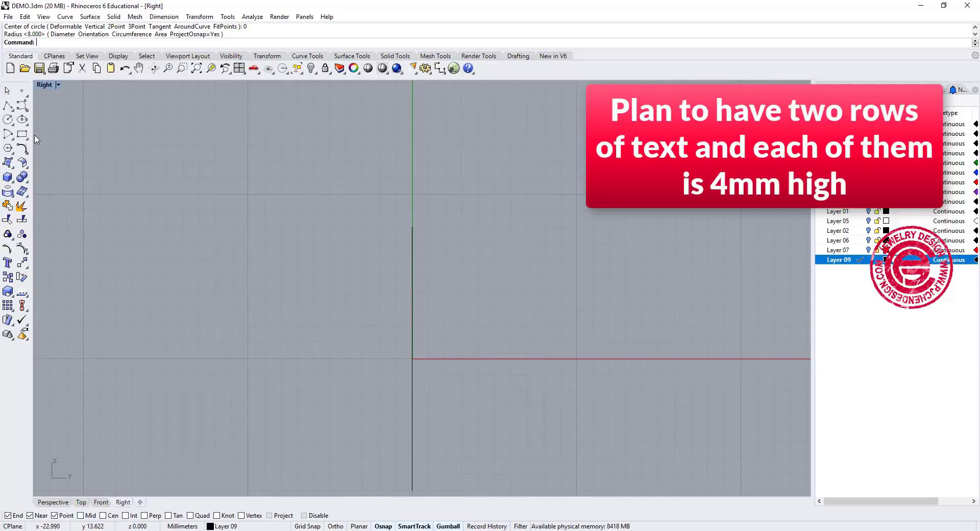
left_click(10, 108)
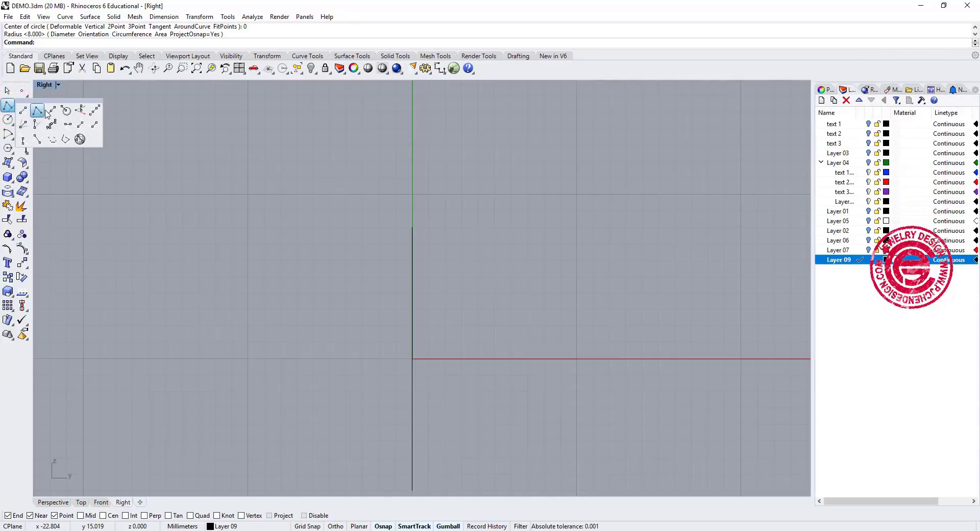
left_click(49, 109)
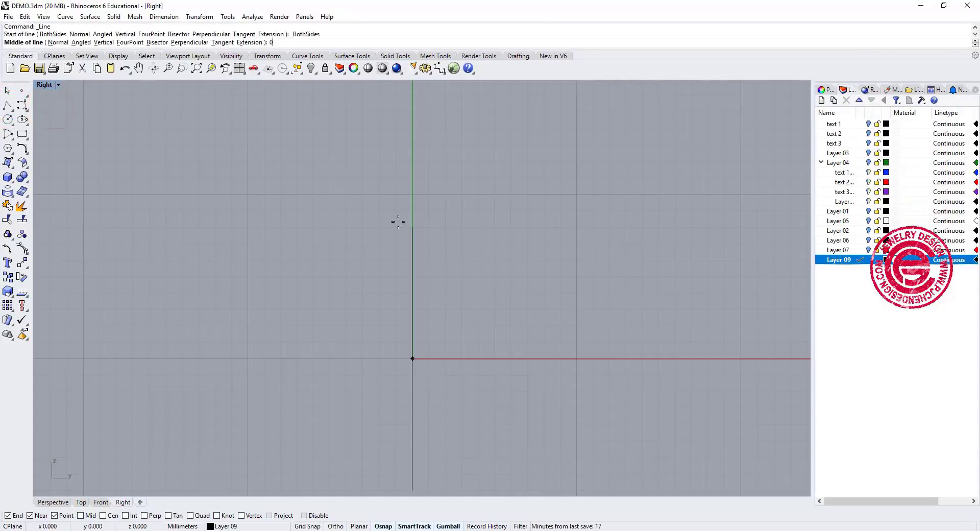
type("0")
key("Return")
key("Escape")
key("Return")
left_click(196, 515)
left_click(412, 226)
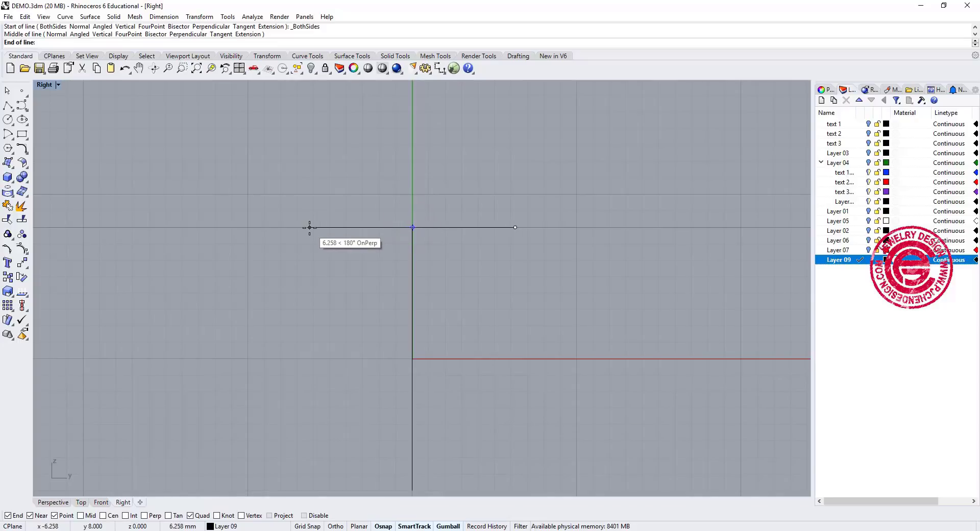
type("5")
key("Return")
left_click(327, 230)
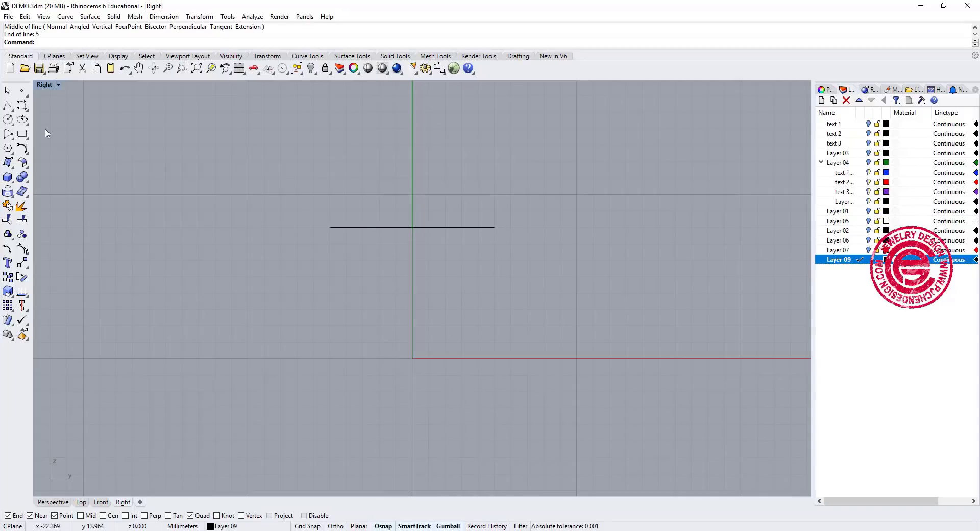
Step: With Grid Snap on, draw a channel-shaped polyline between the line's ends, with rims 1 mm wide and high, 3 mm outer sides and a 12 mm base
left_click(8, 106)
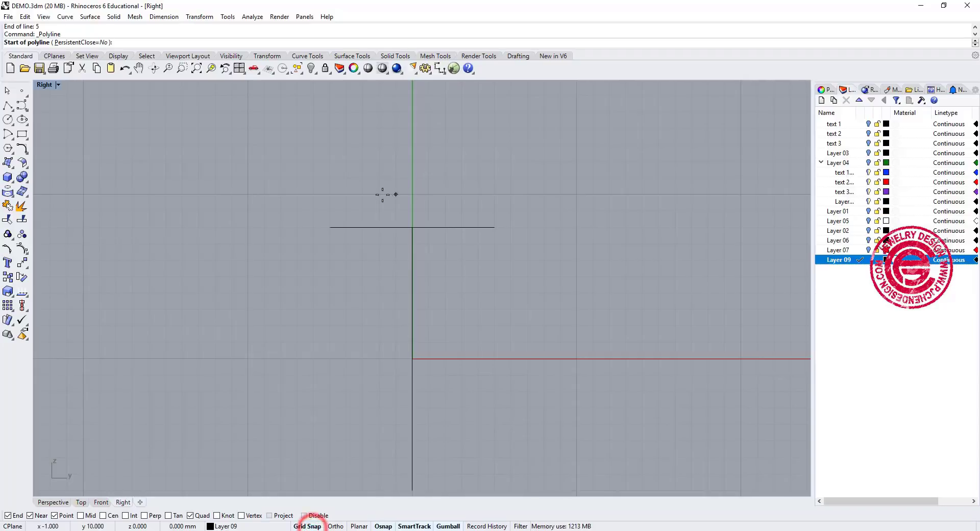
left_click(330, 228)
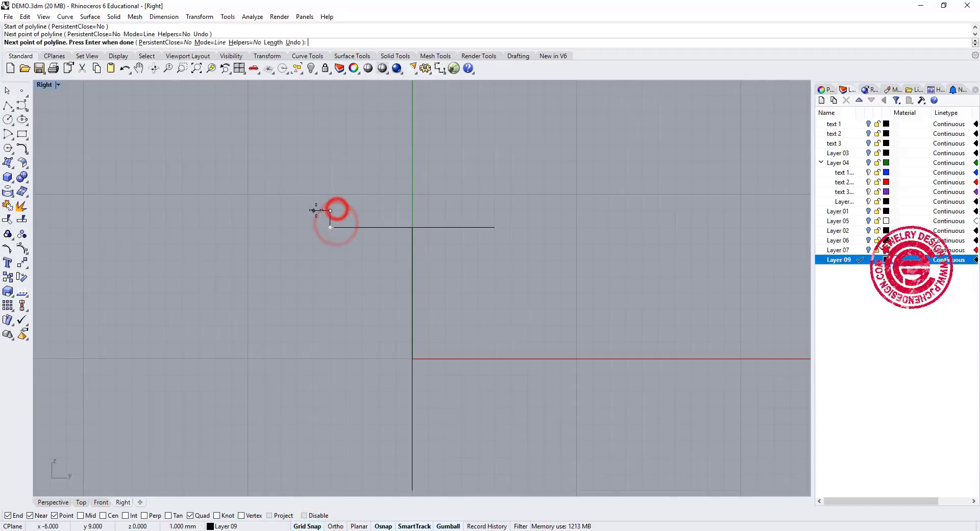
left_click(331, 210)
left_click(313, 211)
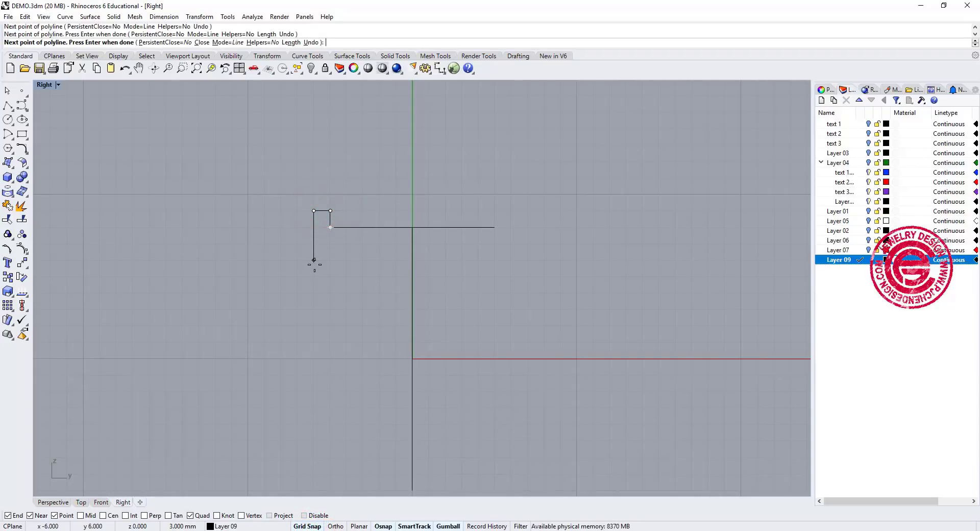
left_click(314, 260)
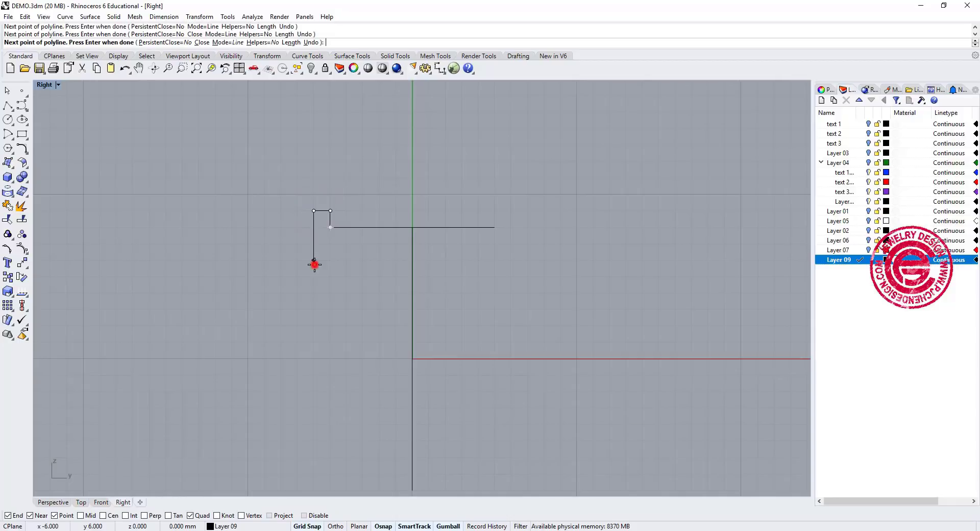
left_click(511, 261)
left_click(511, 211)
left_click(495, 210)
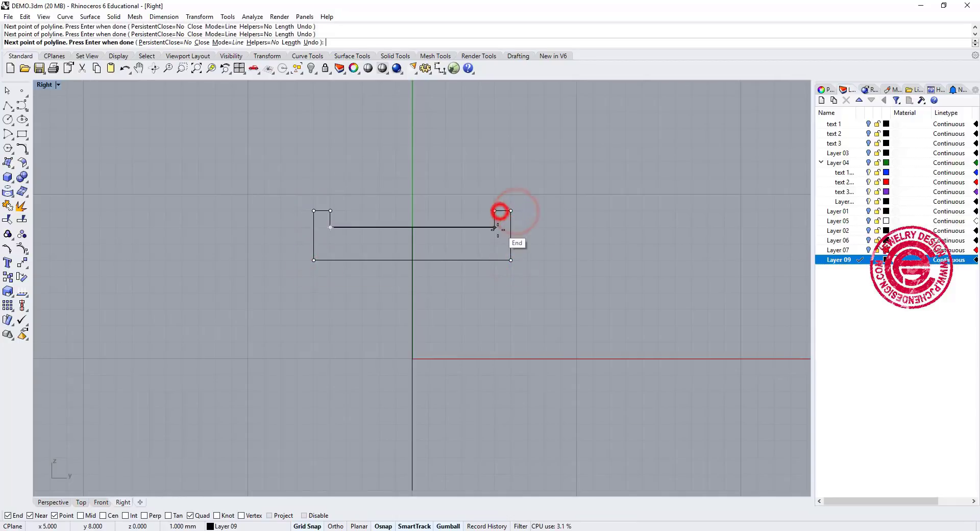
left_click(494, 228)
Step: Move the two bottom corner points of the channel polyline down about 1 mm to thicken the band
left_click(504, 259)
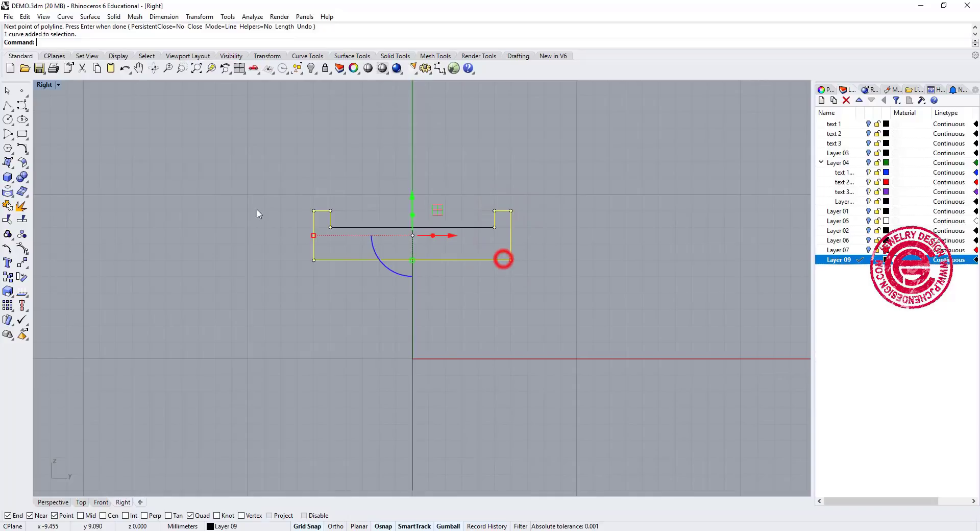
left_click_drag(286, 250, 584, 287)
left_click_drag(411, 227, 414, 244)
left_click(595, 304)
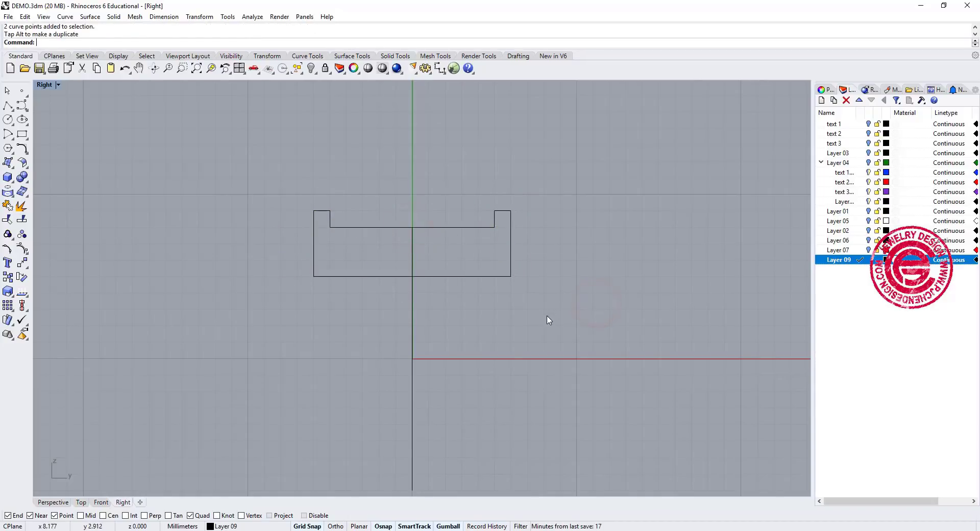
Step: With the Mid snap enabled, move the whole profile from its bottom edge's midpoint to the circle's top quadrant
left_click_drag(549, 319, 456, 201)
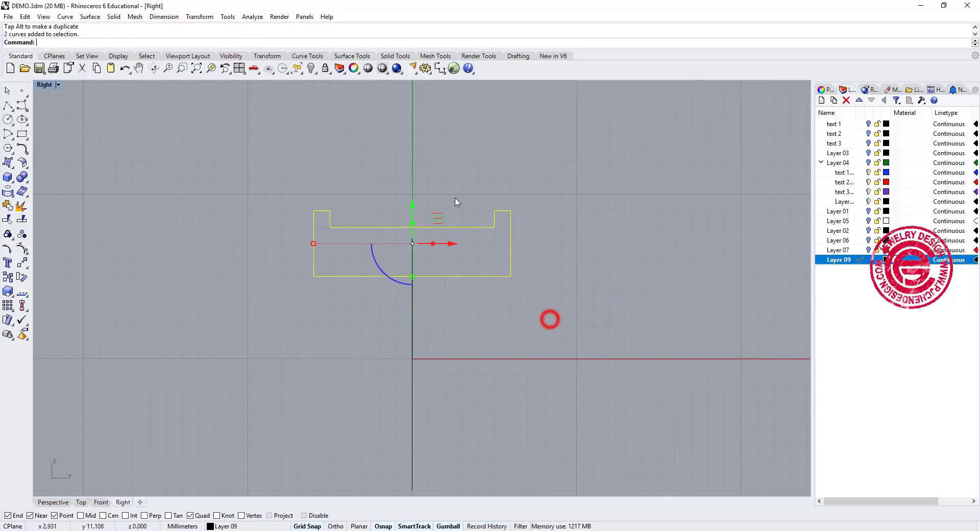
left_click(21, 264)
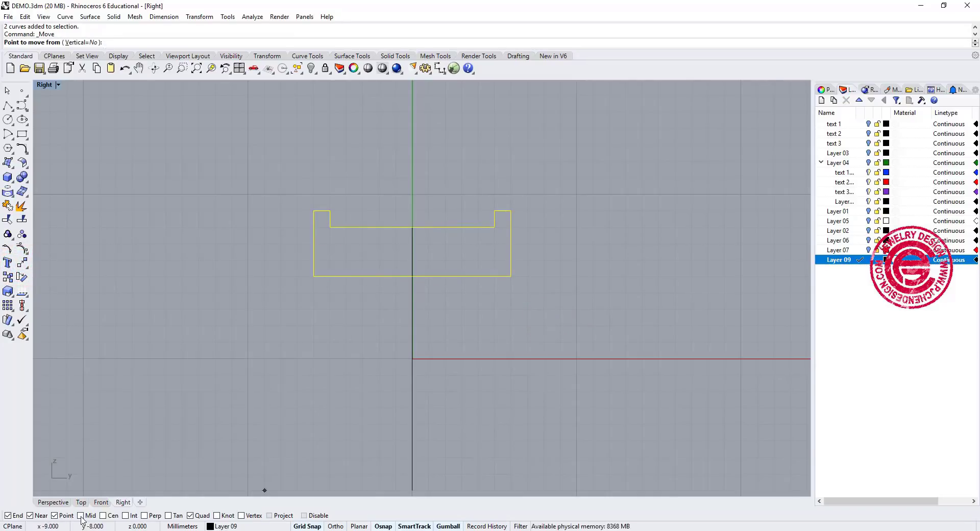
left_click(412, 276)
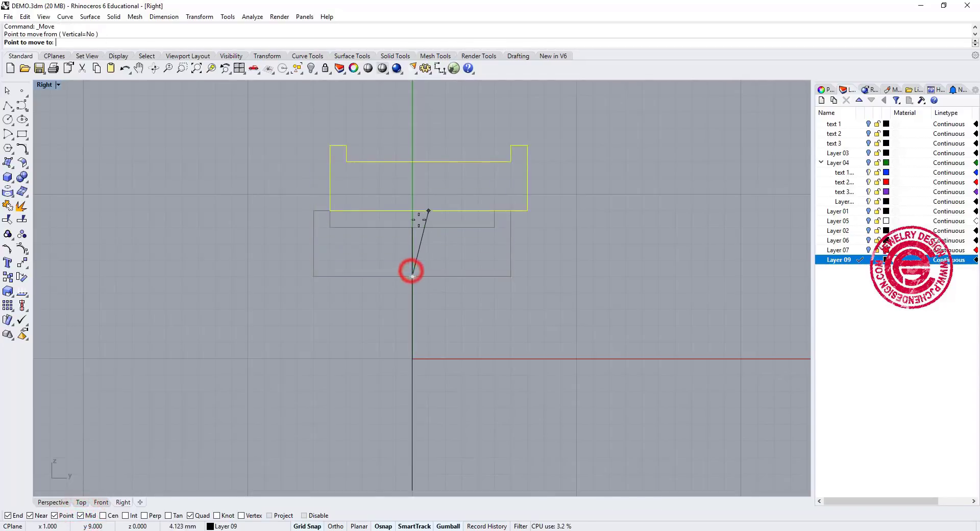
left_click(409, 228)
left_click(595, 276)
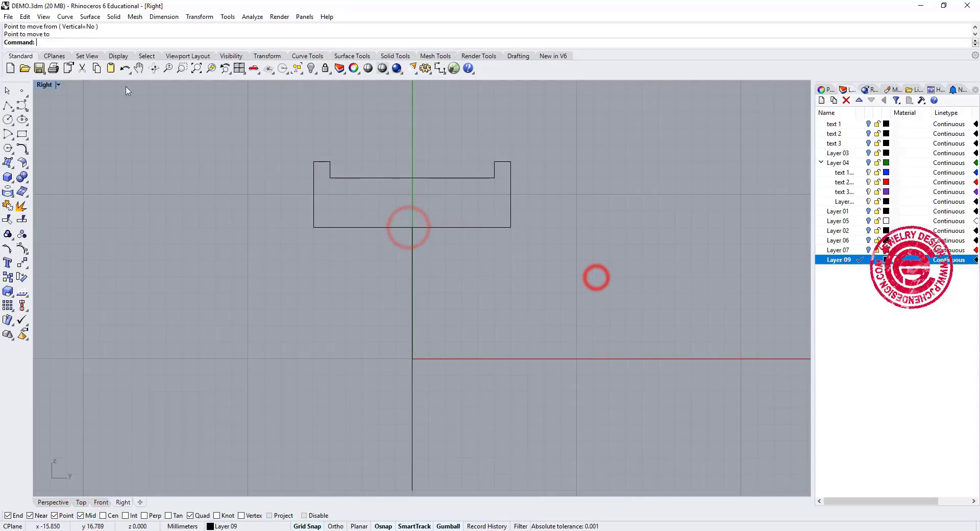
Step: In the Right view, fillet both bottom corners of the profile with a radius of 1 mm
double_click(44, 87)
right_click_drag(558, 228, 679, 241)
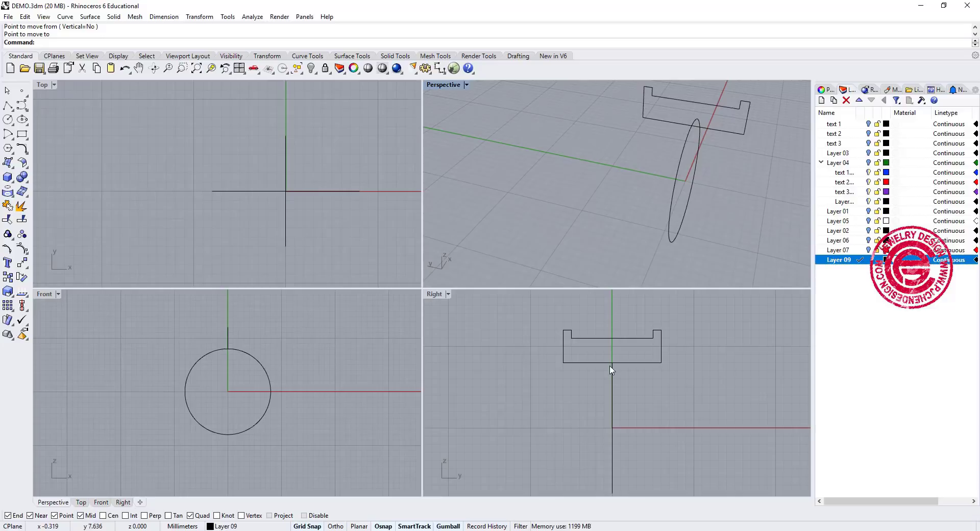
double_click(435, 296)
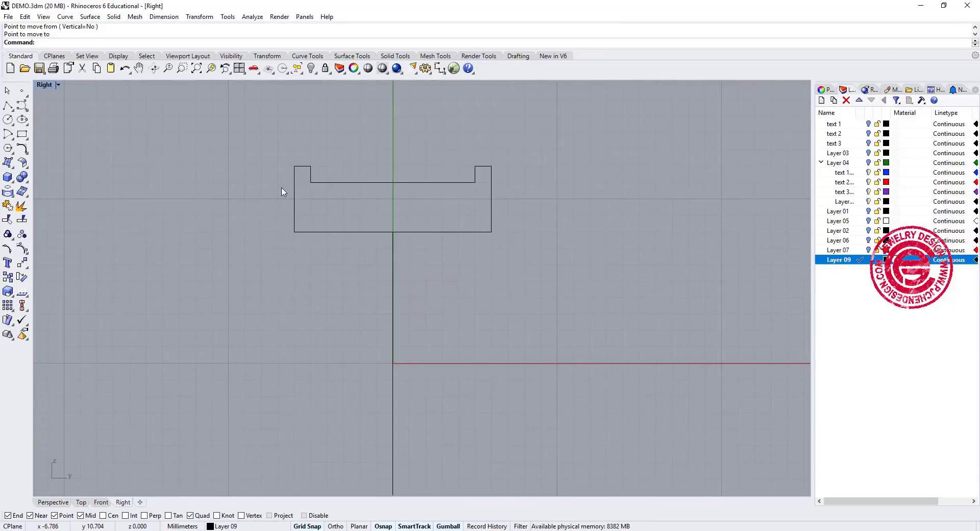
left_click(22, 148)
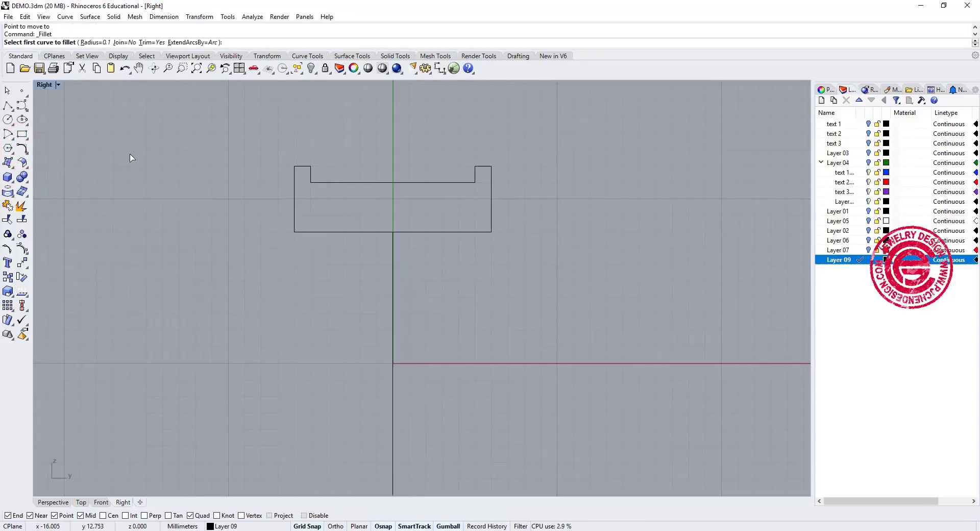
key("Return")
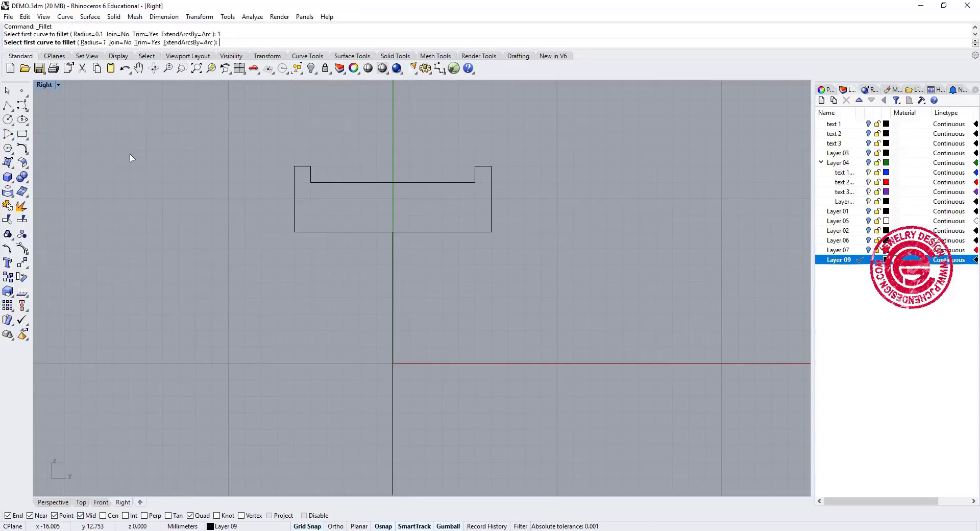
left_click(294, 223)
left_click(297, 231)
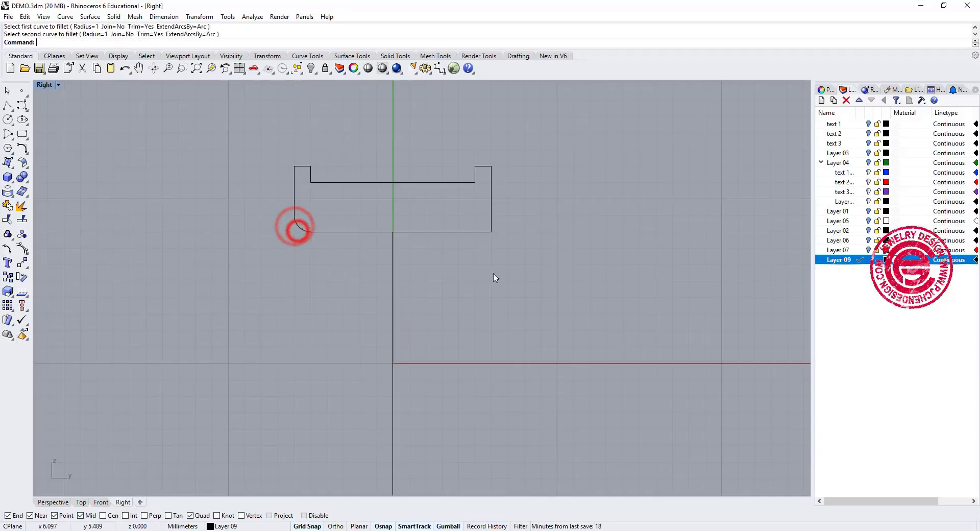
key("Return")
left_click(484, 234)
left_click(491, 227)
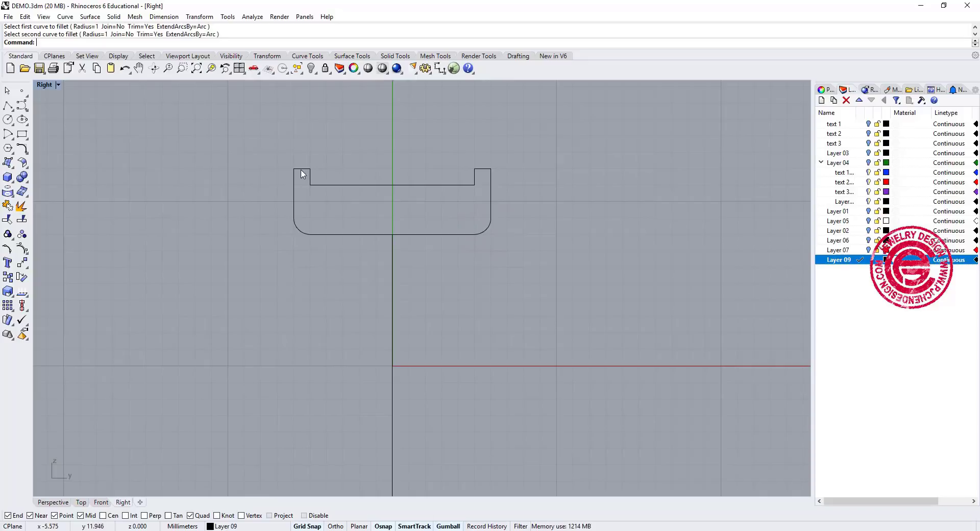
Step: Fillet both upper corners of the profile's left rim with a radius of 0.3 mm
scroll(302, 174, "up", 2)
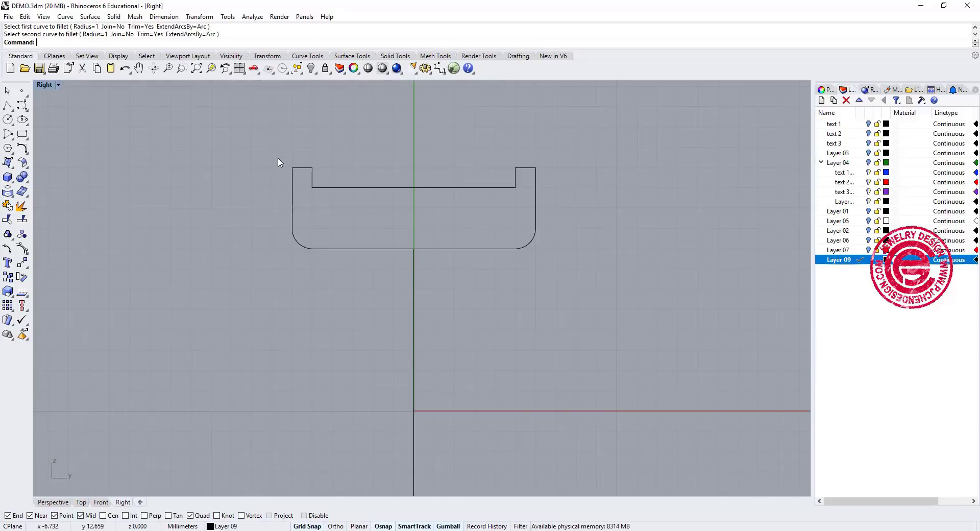
left_click(22, 148)
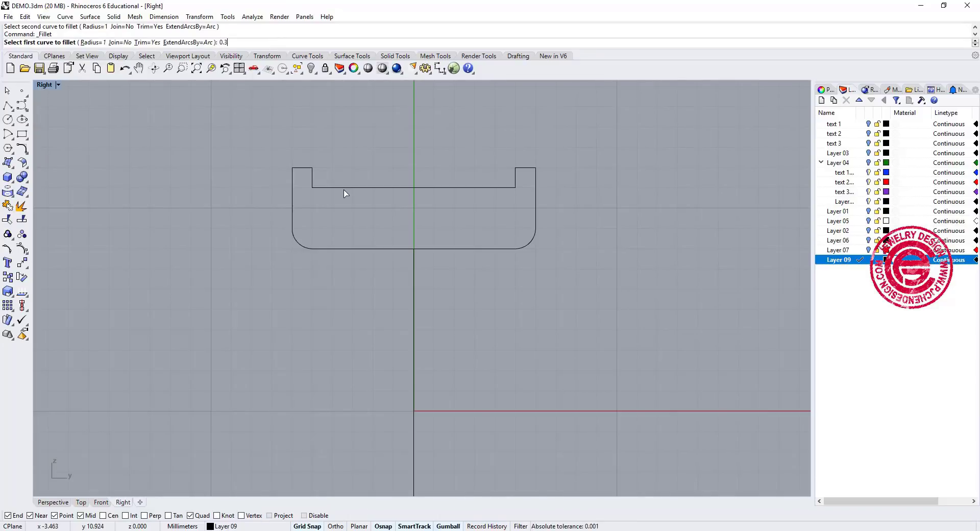
key("Return")
left_click(293, 172)
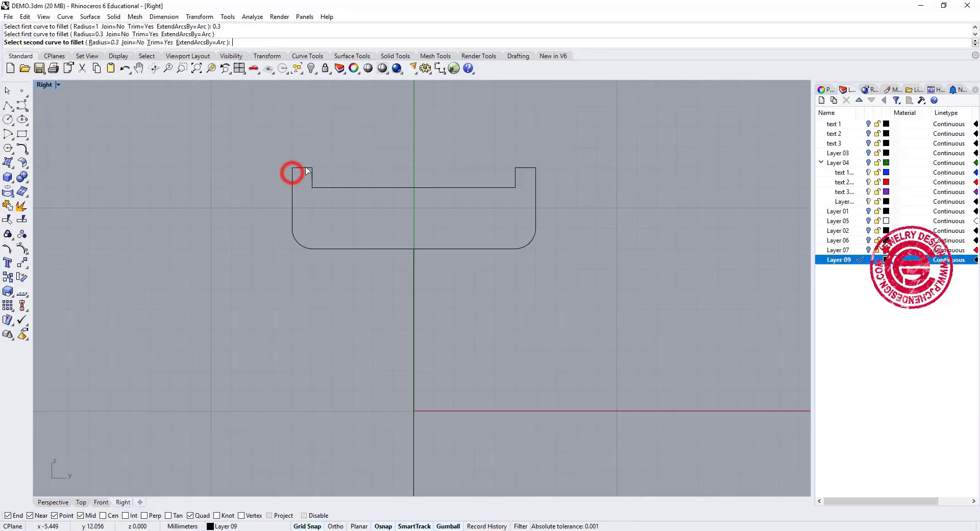
left_click(308, 167)
left_click(322, 160)
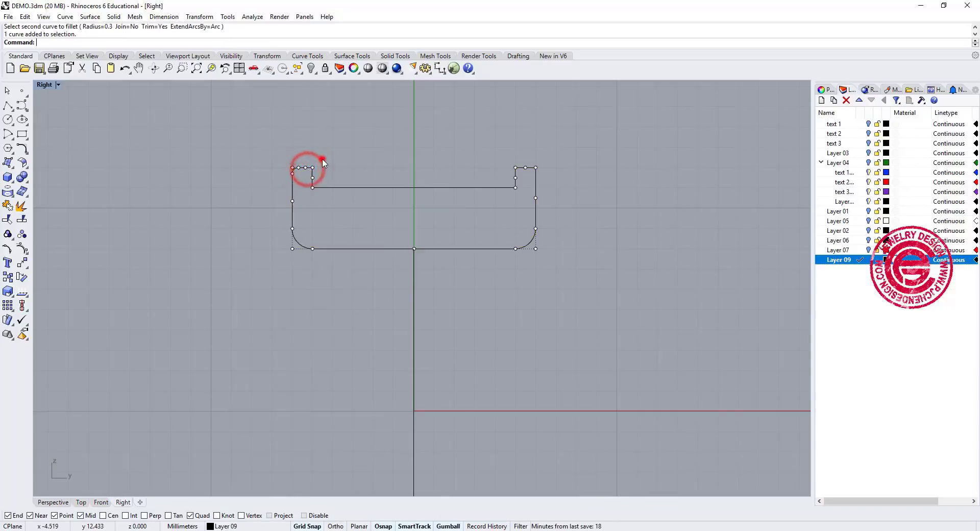
key("Return")
left_click(308, 167)
left_click(312, 172)
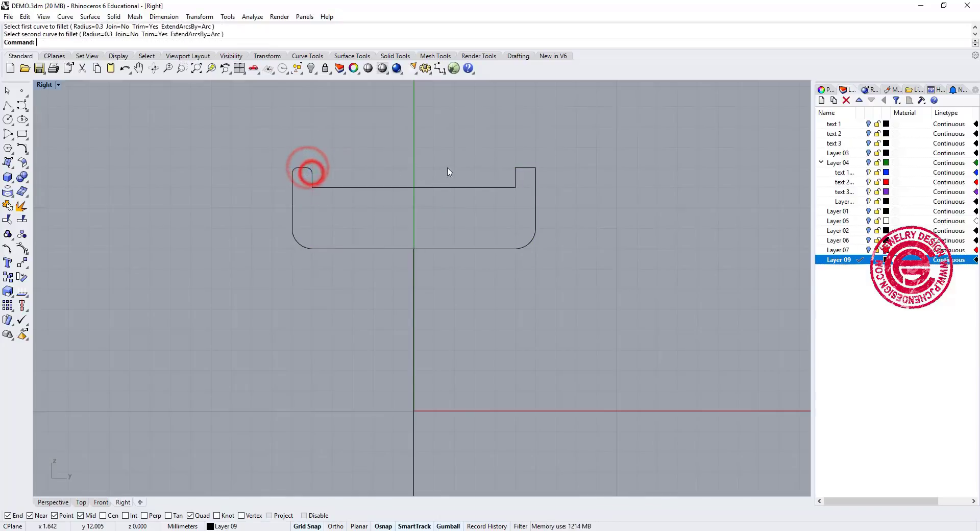
Step: Round the upper corners of the profile's right rim with the same 0.3 mm fillet
key("Return")
left_click(515, 174)
left_click(520, 167)
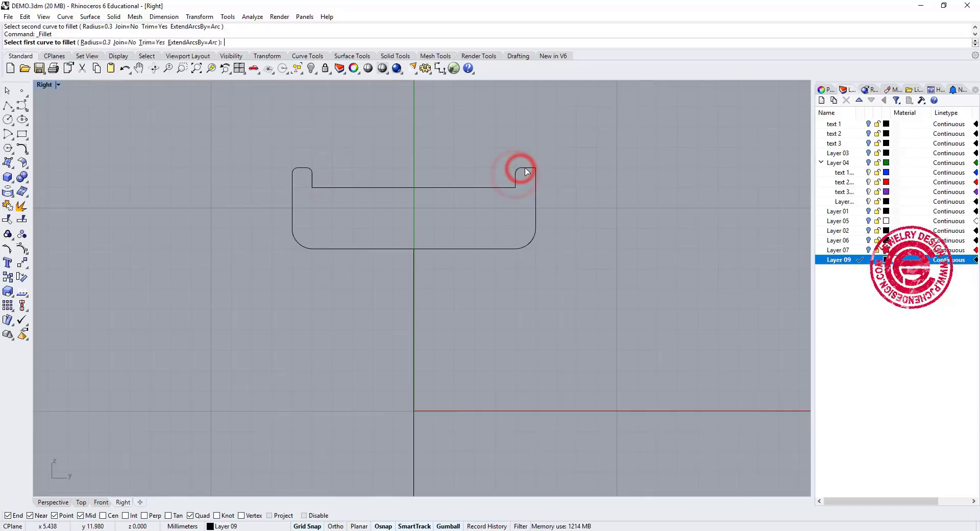
left_click(525, 168)
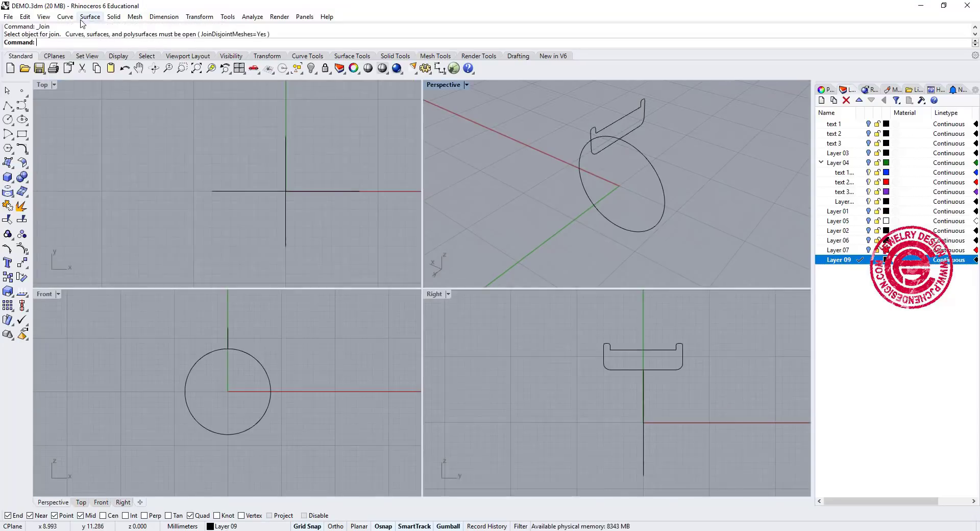
Step: Create the ring band with Sweep 1 Rail, using the 8 mm radius circle as rail and the filleted profile as cross section
left_click(89, 17)
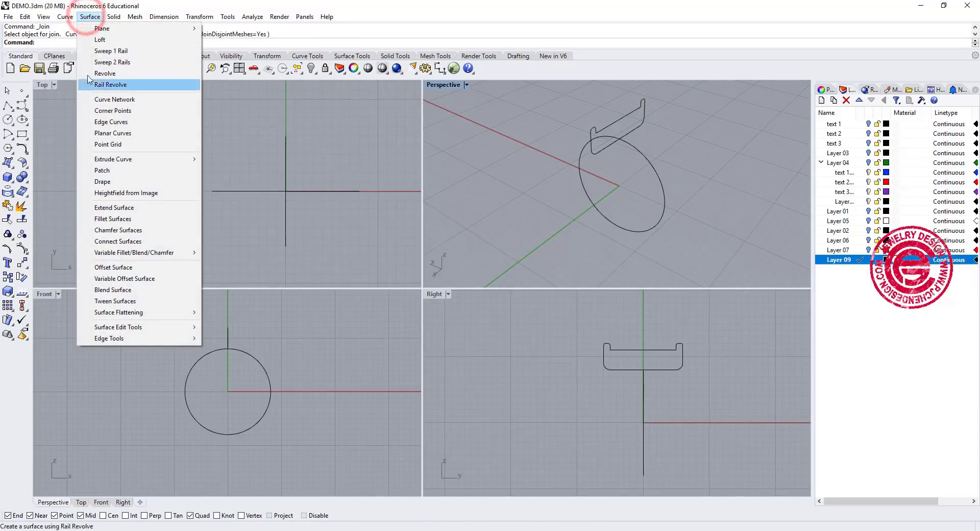
left_click(102, 51)
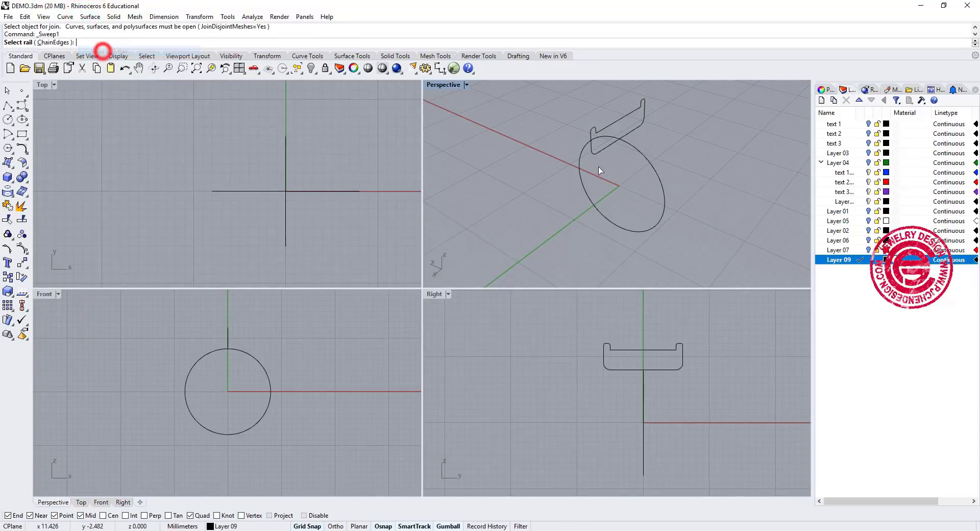
left_click(639, 148)
left_click(637, 130)
key("Return")
key("Return")
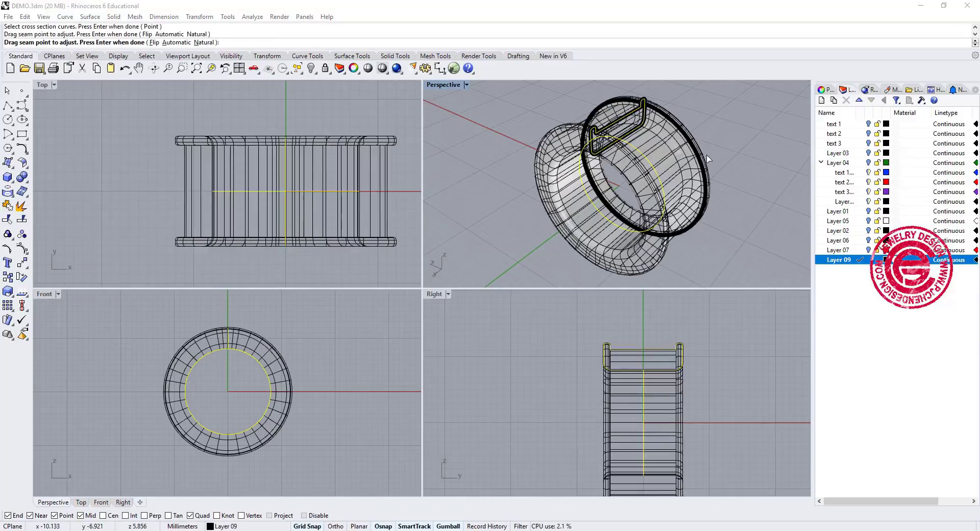
key("Return")
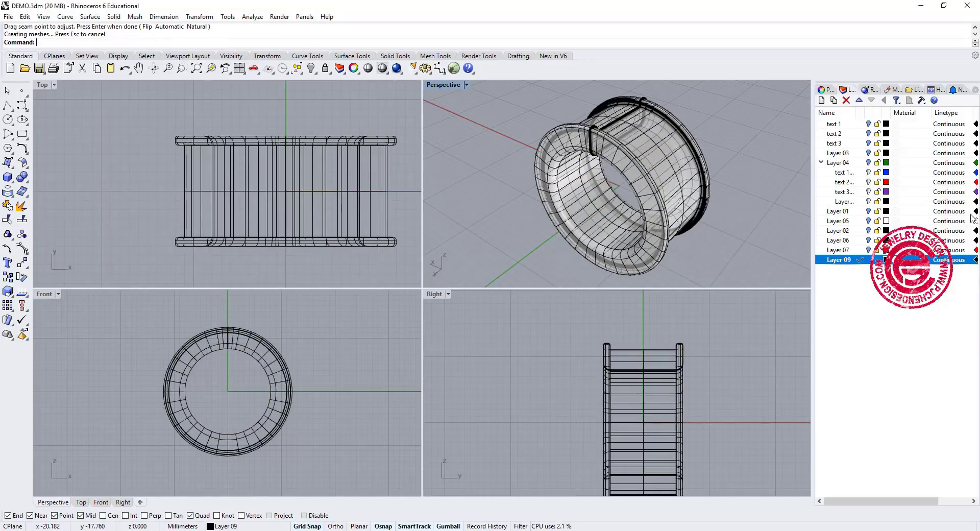
Step: Examine the swept ring band's recessed outer surface and rims from several angles in the Perspective view
scroll(606, 157, "down", 3)
right_click_drag(606, 157, 585, 136)
scroll(603, 151, "up", 9)
scroll(626, 166, "down", 6)
scroll(613, 174, "up", 6)
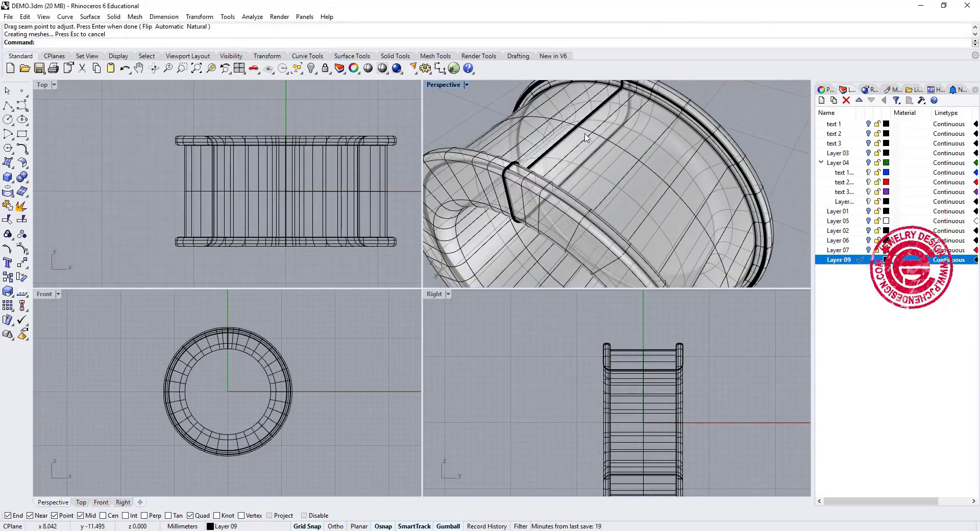
double_click(438, 85)
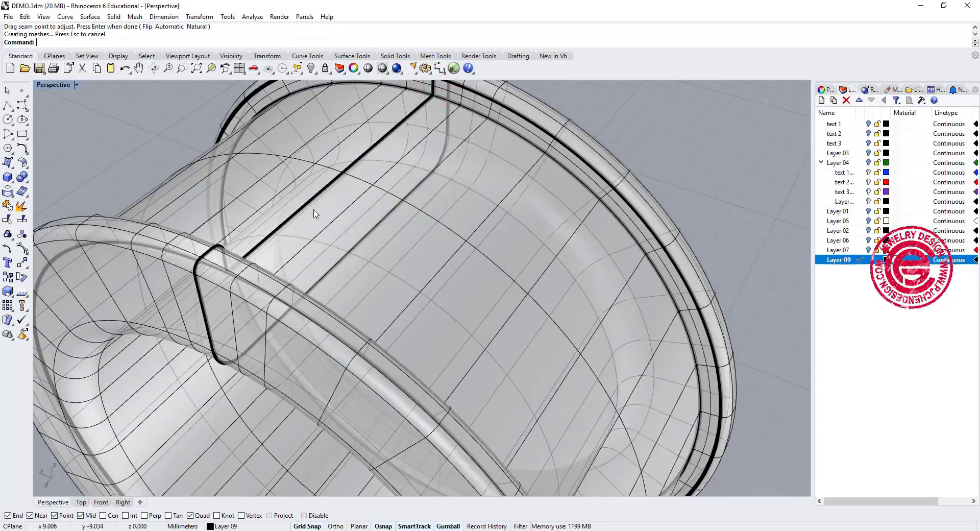
scroll(405, 232, "down", 2)
scroll(405, 233, "down", 2)
right_click_drag(404, 232, 378, 235)
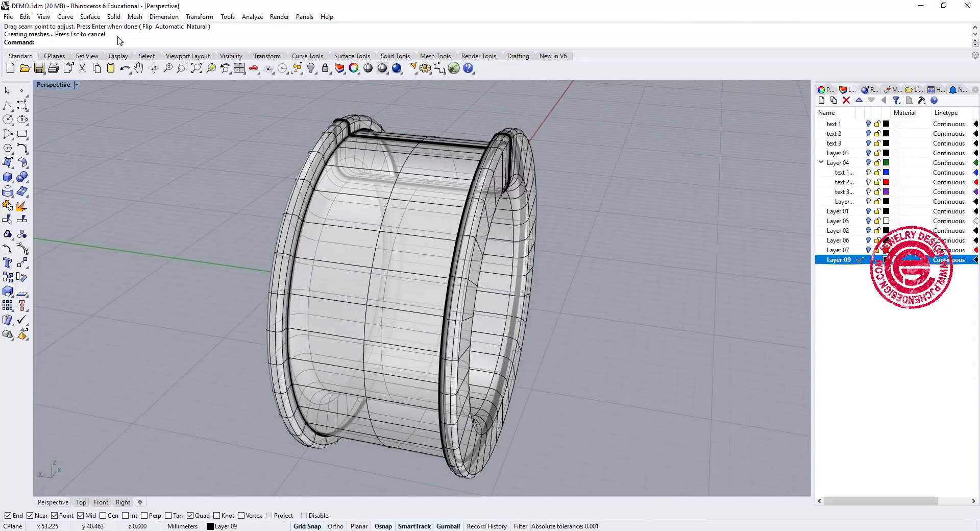
Step: Create UV curves from the band's surface that wraps around the inside and rims
left_click(90, 19)
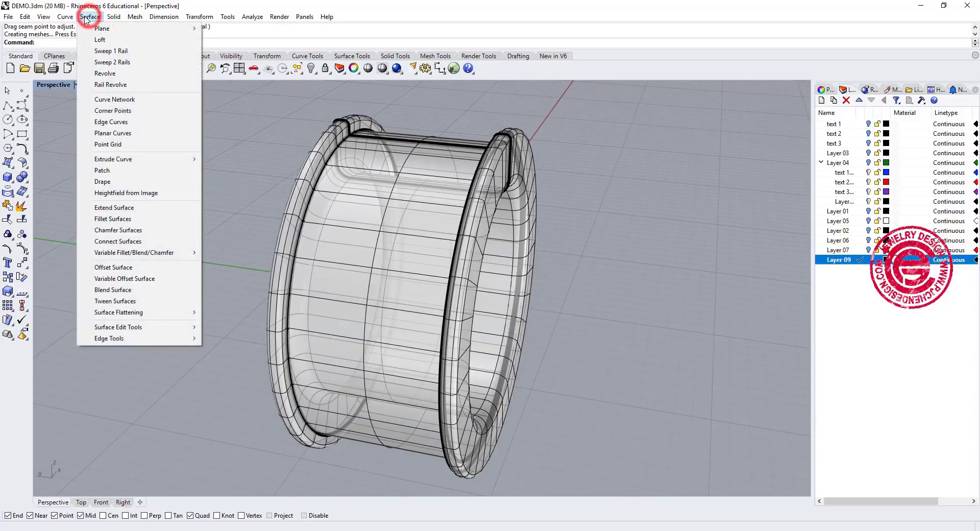
mouse_move(68, 19)
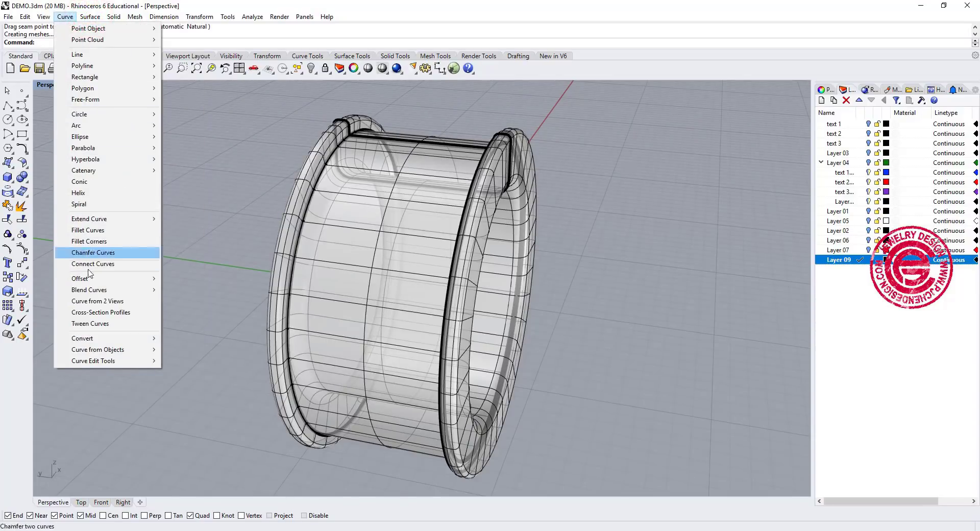
mouse_move(102, 351)
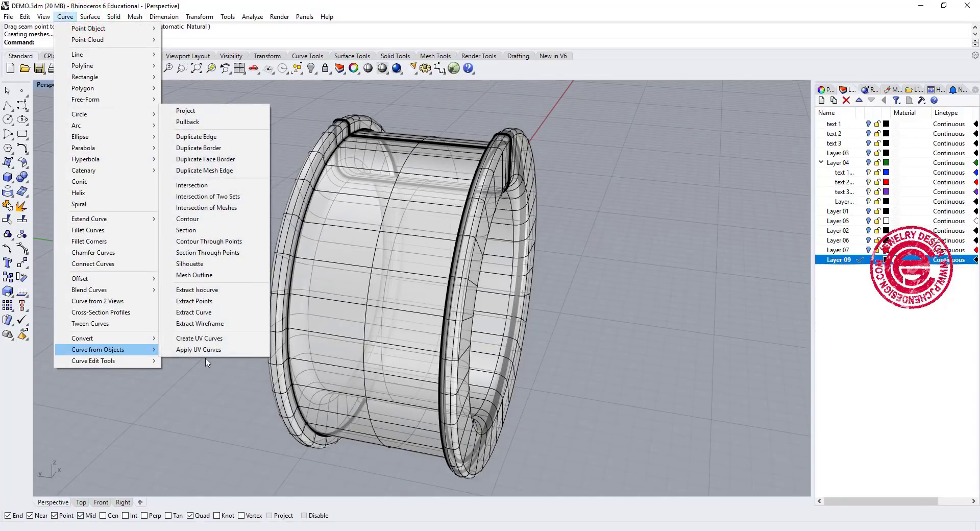
left_click(200, 338)
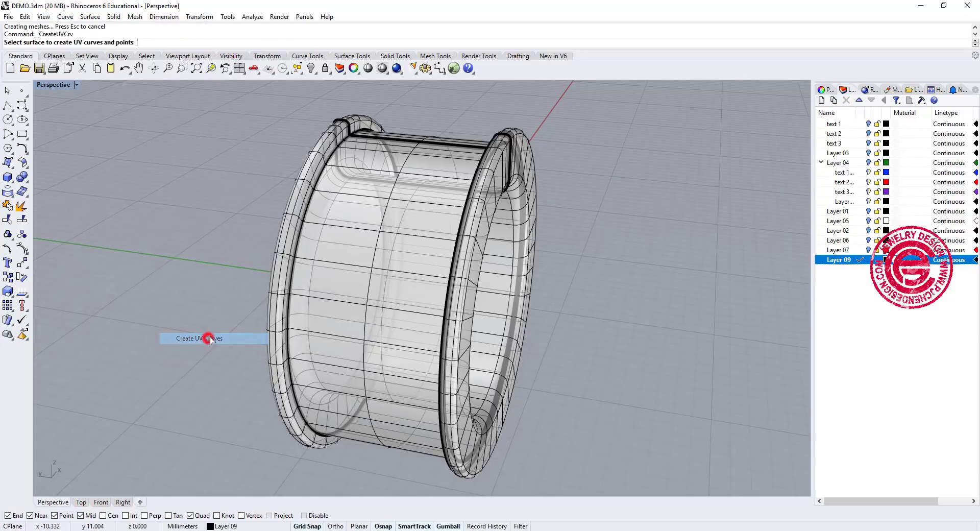
left_click(438, 207)
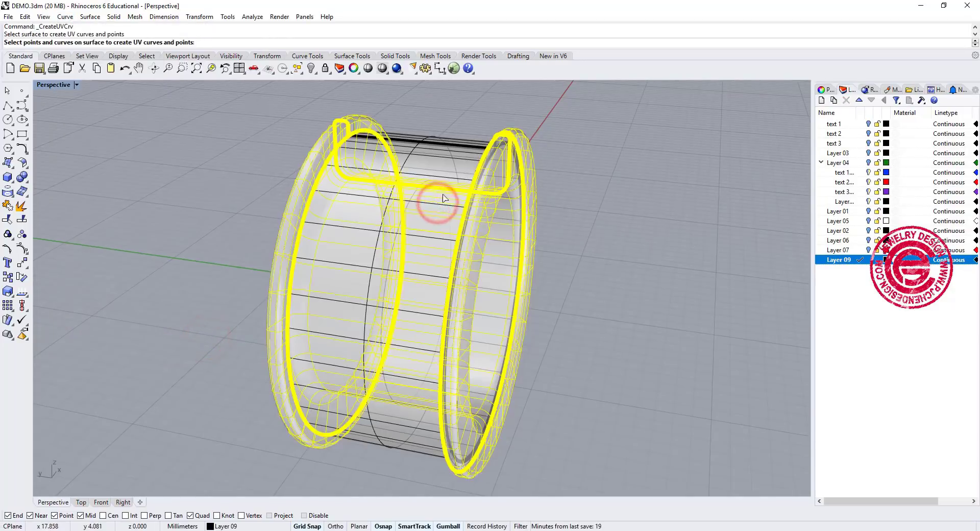
key("Return")
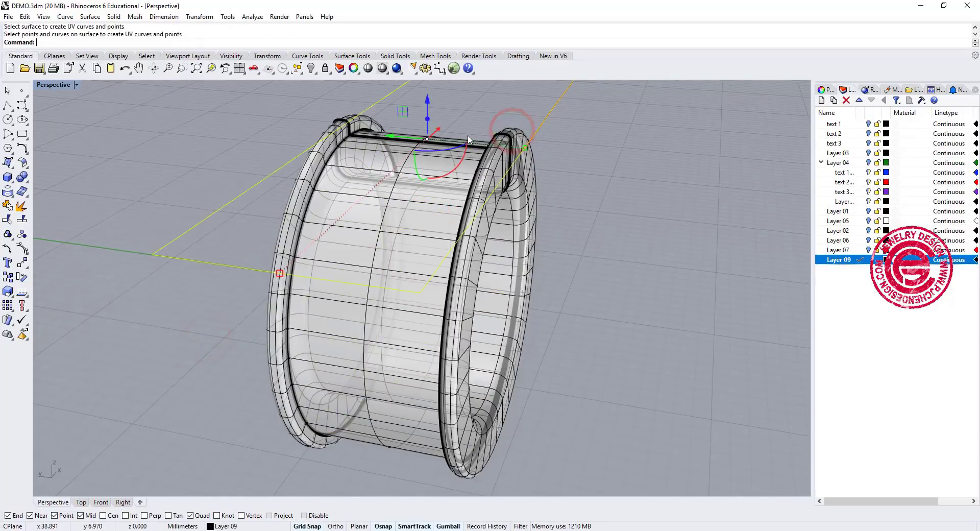
Step: Create UV curves from the ring band's recessed outer surface between the two rims
key("Return")
left_click(466, 142)
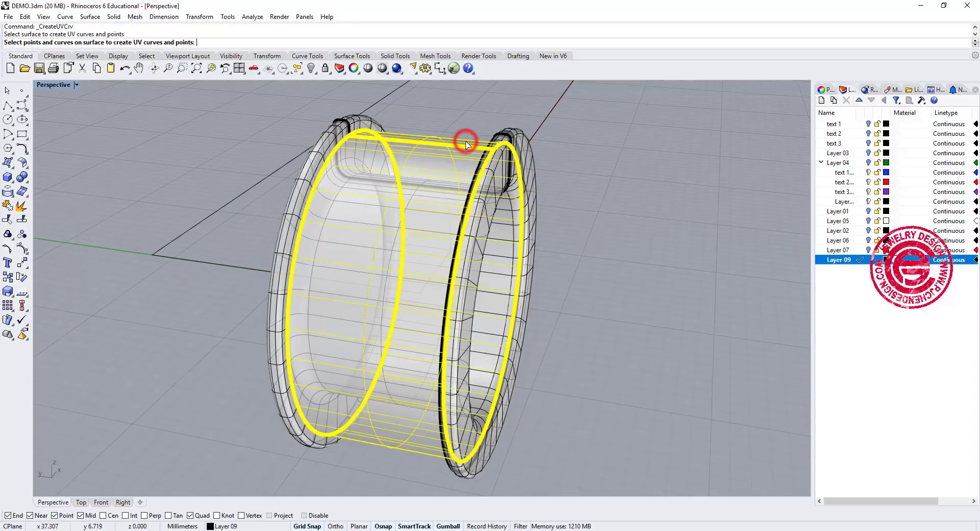
key("Return")
Step: Delete the surplus UV outline made from the wrong band surface
scroll(566, 153, "down", 4)
right_click_drag(622, 199, 500, 236)
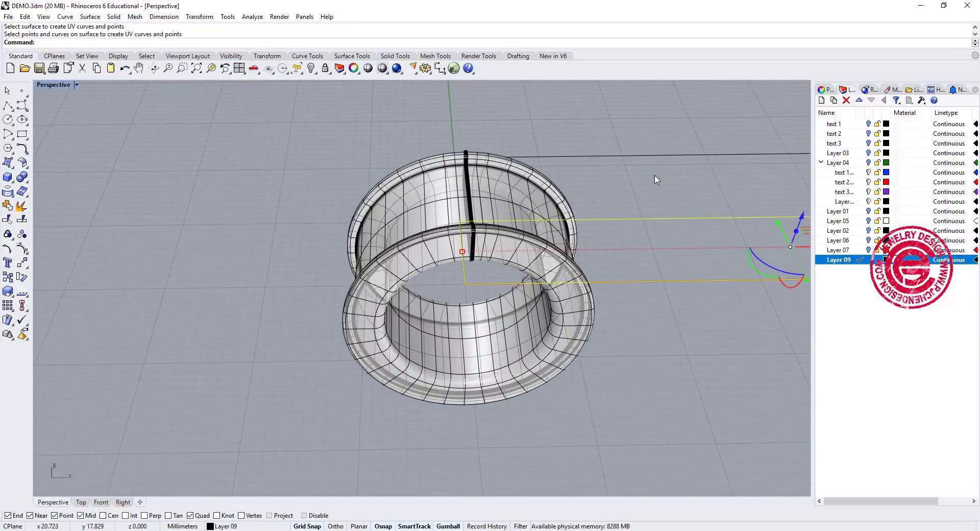
left_click(654, 175)
key("Delete")
Step: Move the outer surface's UV rectangle straight along the Y axis, clear of the ring band
scroll(621, 203, "down", 2)
right_click_drag(621, 203, 490, 264)
left_click(499, 251)
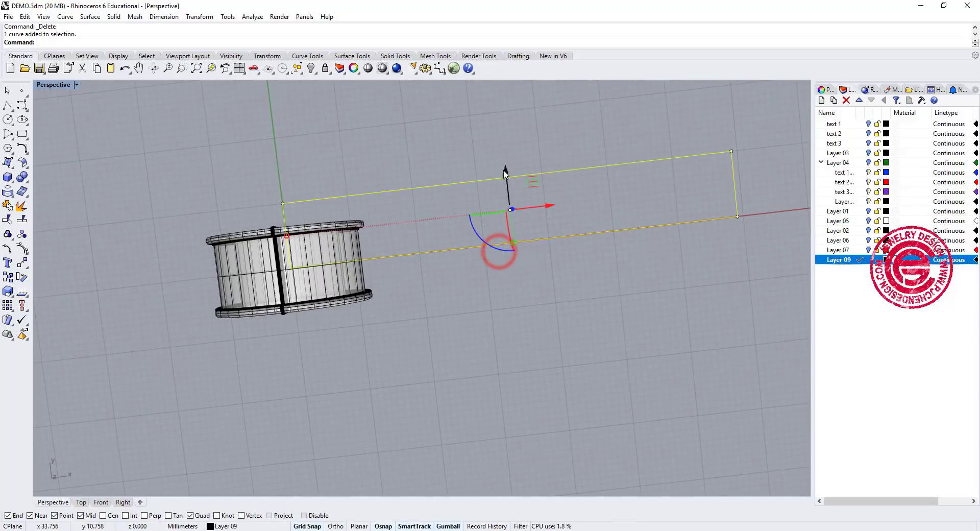
left_click_drag(506, 170, 493, 98)
scroll(540, 170, "down", 4)
right_click_drag(597, 226, 529, 245)
scroll(572, 191, "up", 4)
scroll(526, 240, "up", 4)
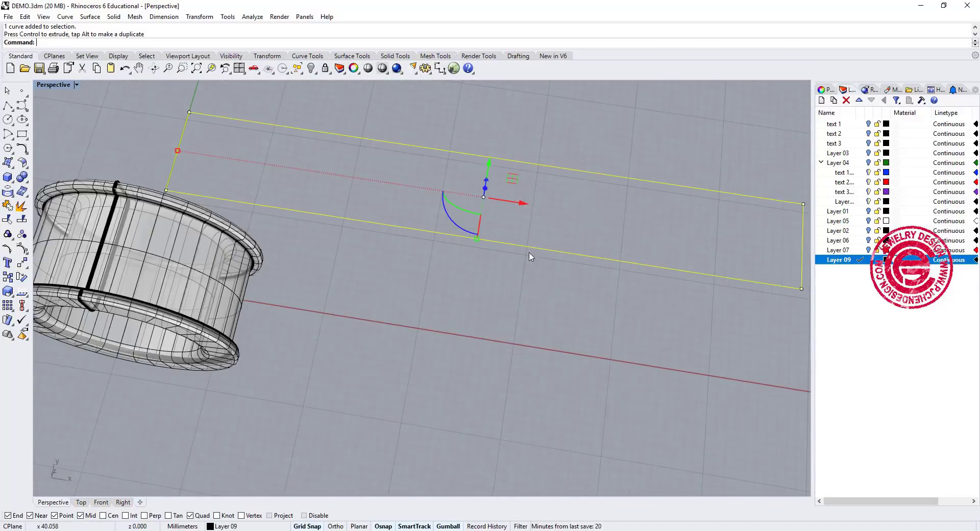
right_click_drag(539, 279, 557, 295)
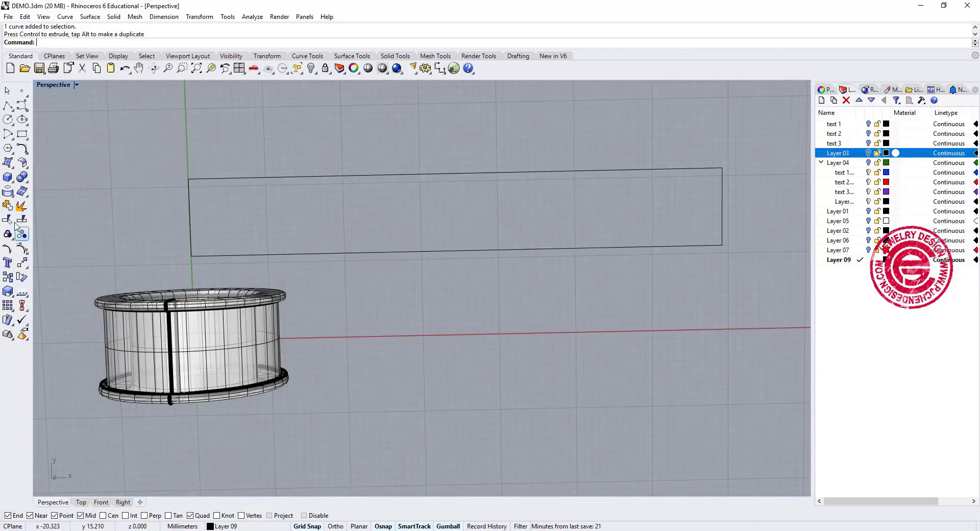
Step: Start a Text Object with a height of 5 mm, created as solids with a thickness of 1 mm
left_click(8, 262)
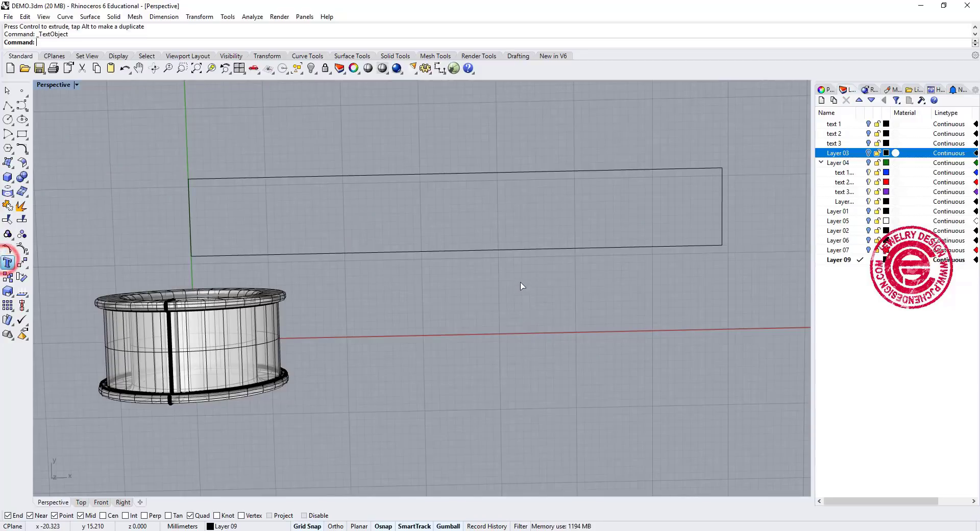
left_click_drag(469, 136, 419, 128)
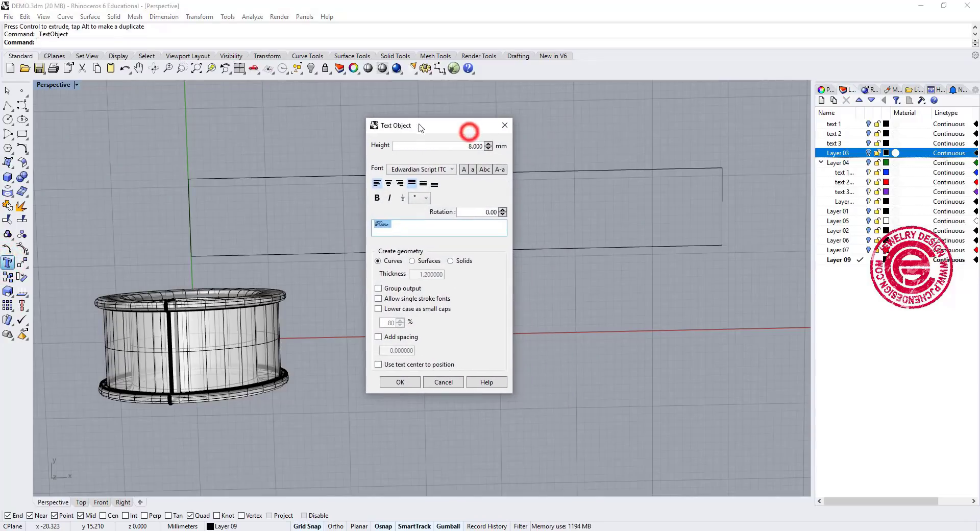
left_click(453, 145)
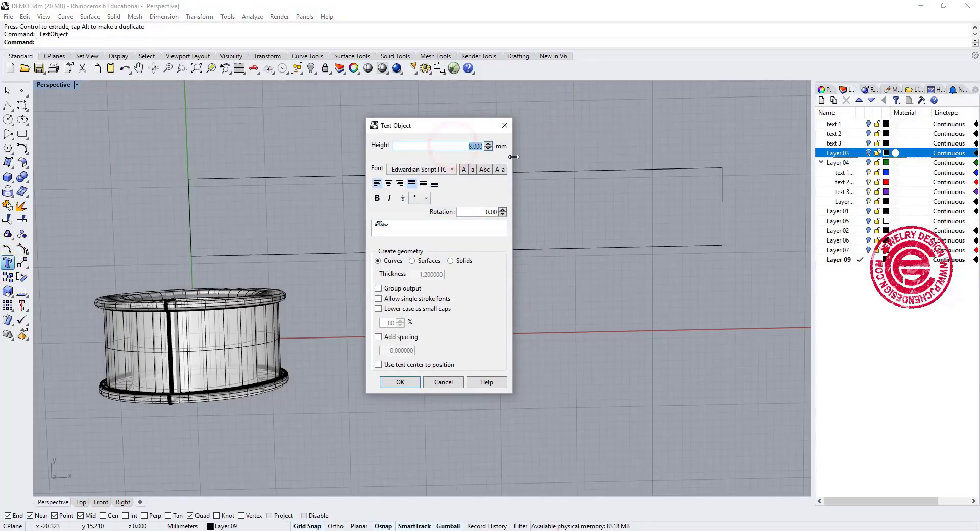
left_click(451, 261)
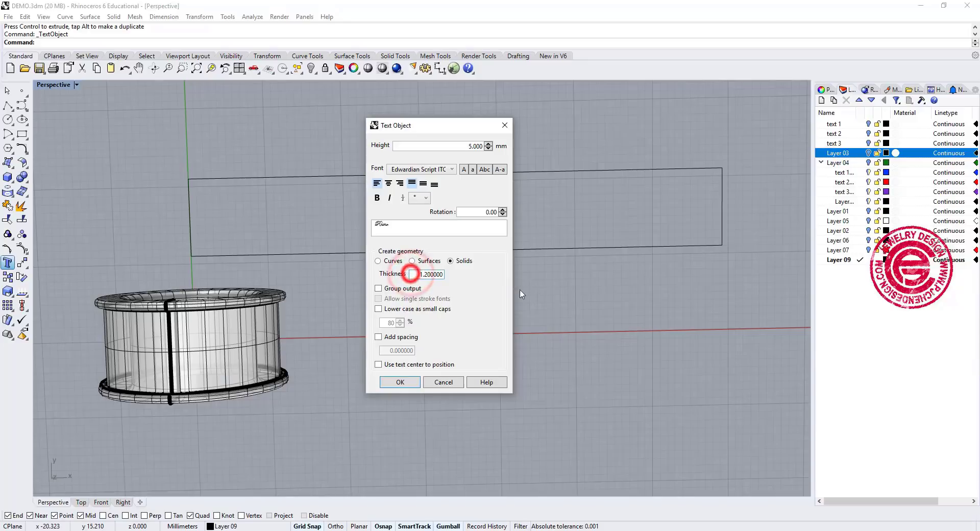
double_click(420, 274)
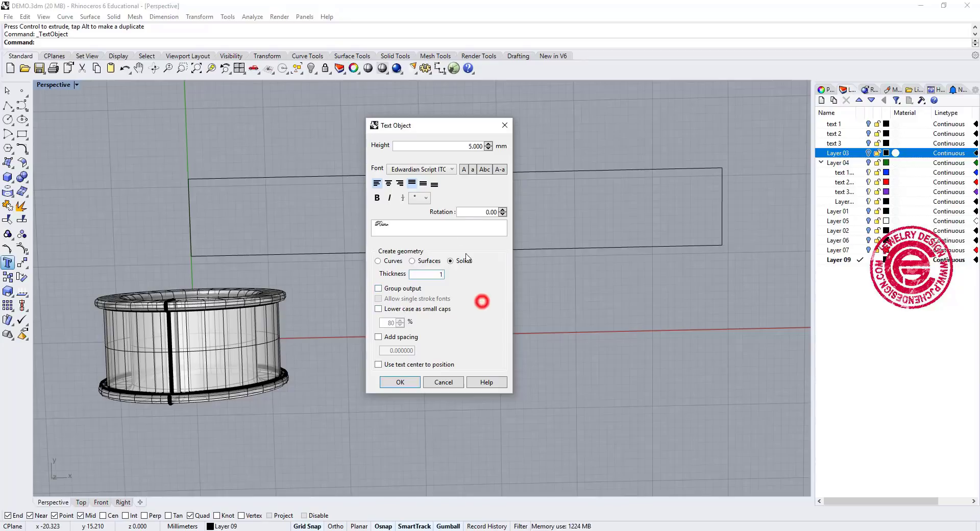
Step: Set the text object's font to Arial Rounded MT
double_click(423, 223)
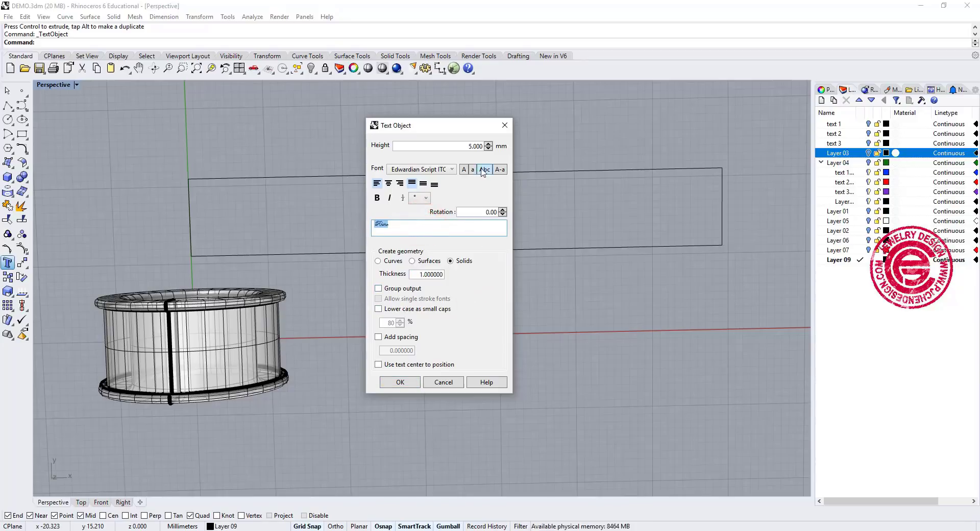
left_click(451, 170)
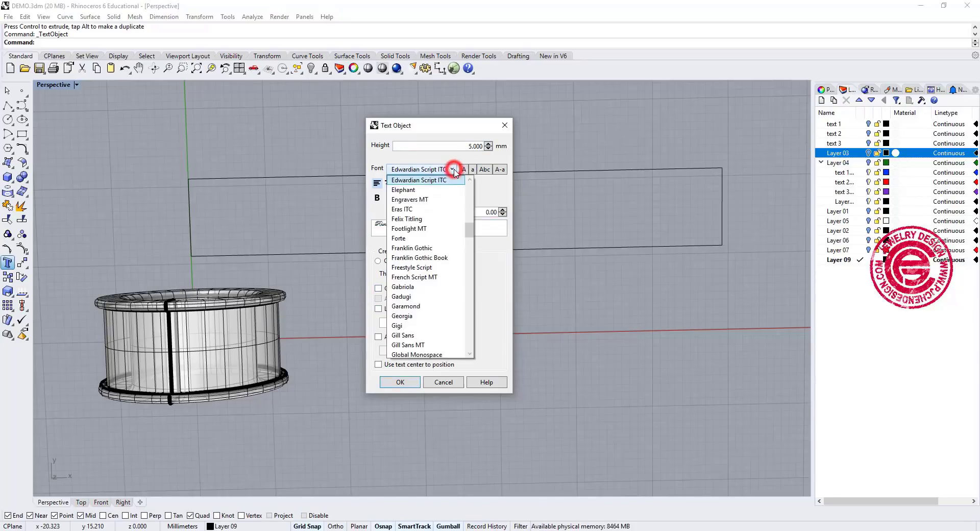
left_click_drag(472, 228, 473, 183)
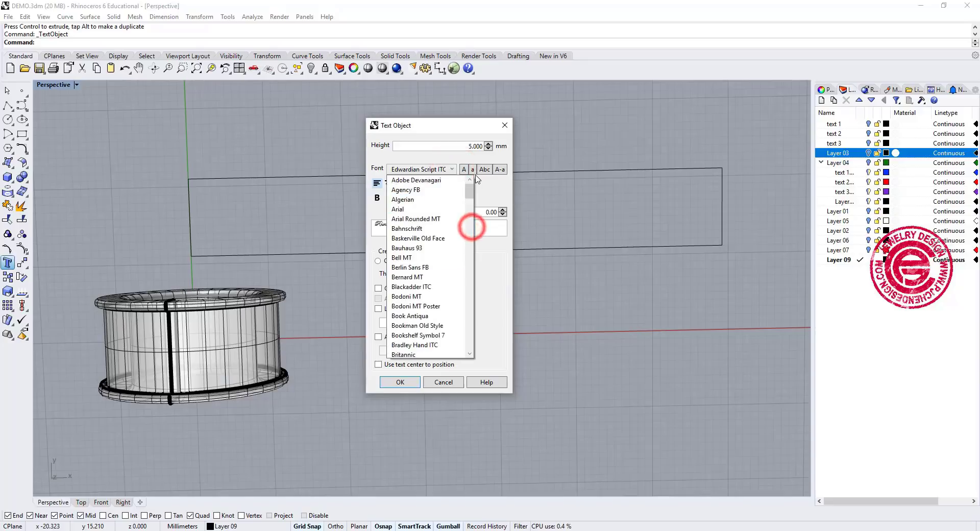
left_click(434, 219)
left_click(377, 198)
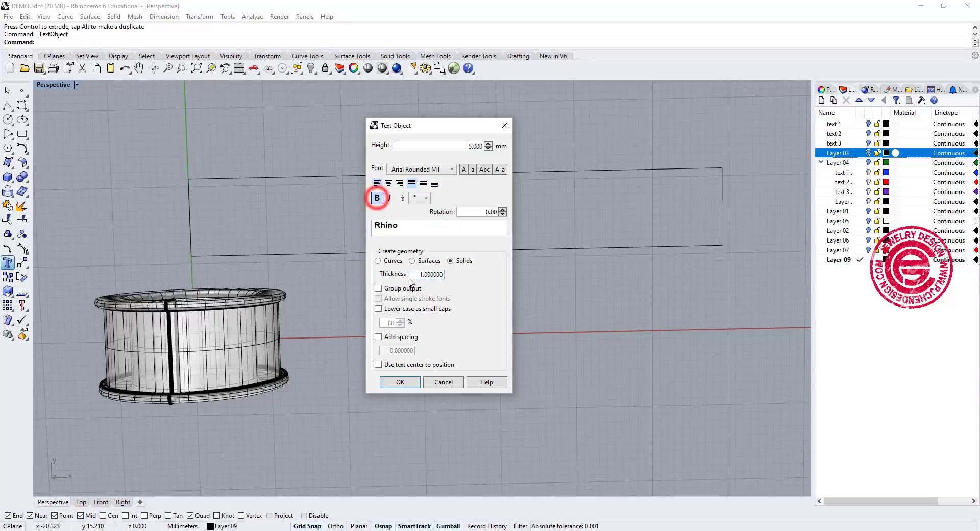
Step: Enter the text "Life is beautiful and there is so much to smile about" and place it above the UV rectangle
double_click(407, 225)
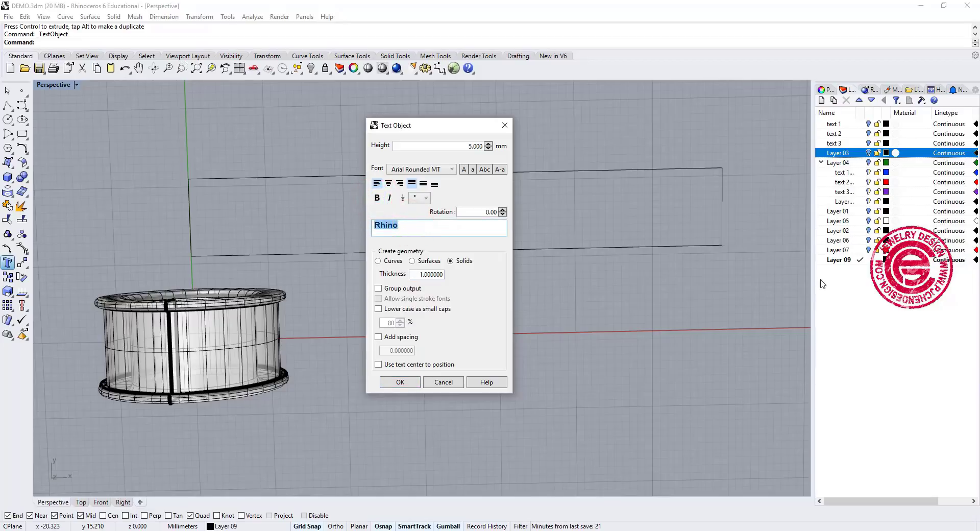
type("Life is beautiful and there is ")
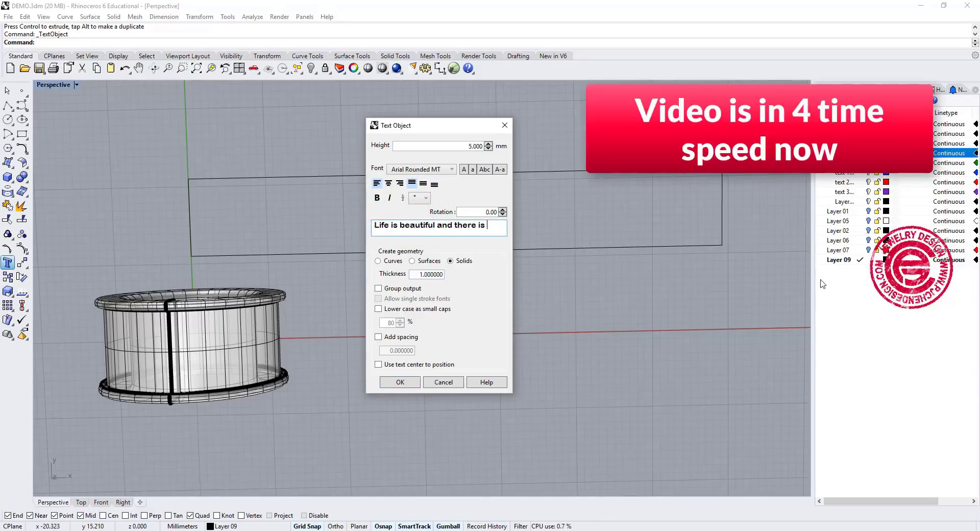
type("so much to smile about")
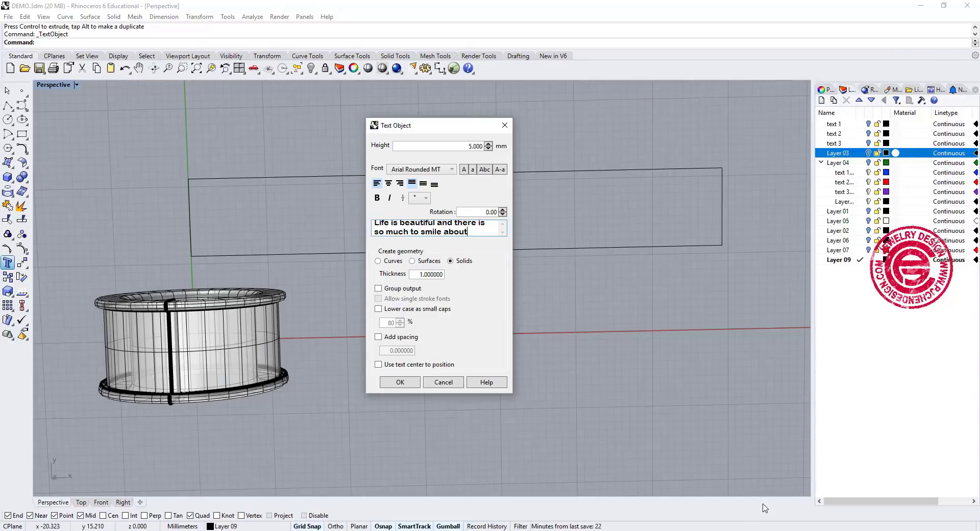
left_click(400, 382)
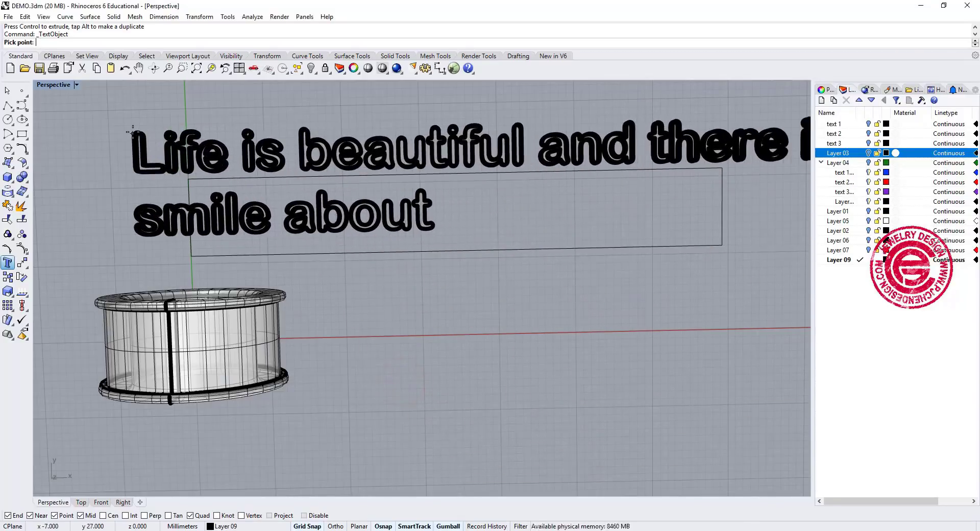
left_click(133, 131)
Step: Try fitting the words "Life is beautiful and there" inside the UV rectangle in the Top view, and undo the move and the text object
left_click(609, 242)
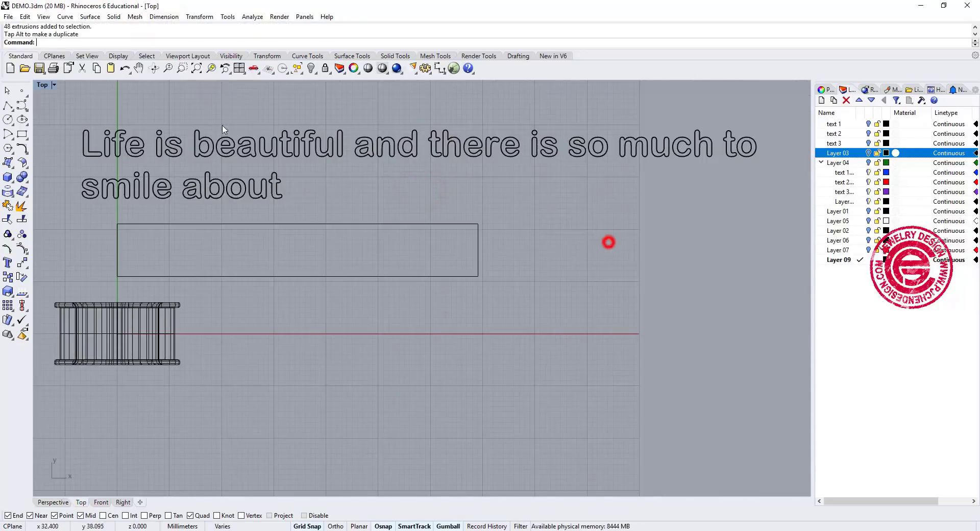
left_click_drag(45, 112, 528, 173)
left_click_drag(327, 123, 363, 221)
scroll(185, 248, "up", 5)
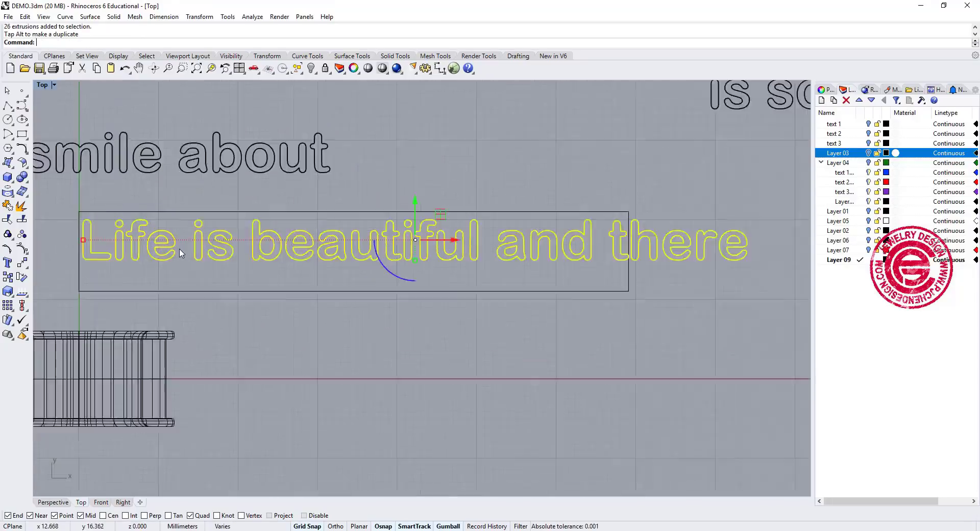
scroll(118, 251, "down", 4)
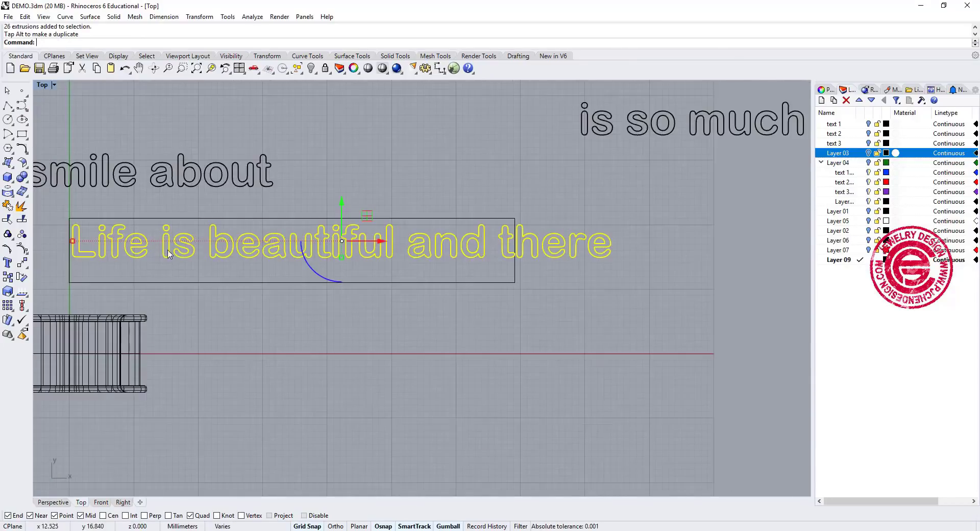
key("ctrl+z")
key("ctrl+z")
Step: Recreate the same solid text with an added letter spacing of -0.2 and place it above the UV rectangle
right_click(275, 164)
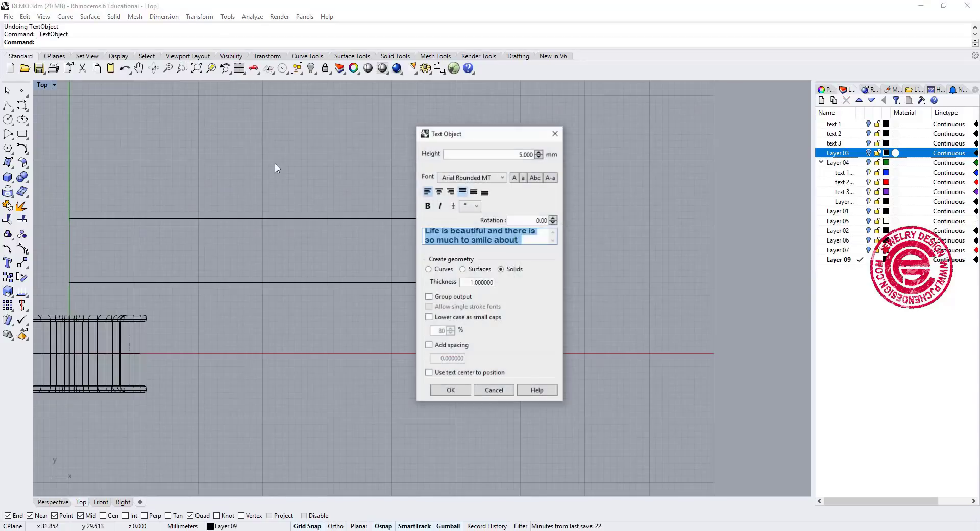
left_click(430, 345)
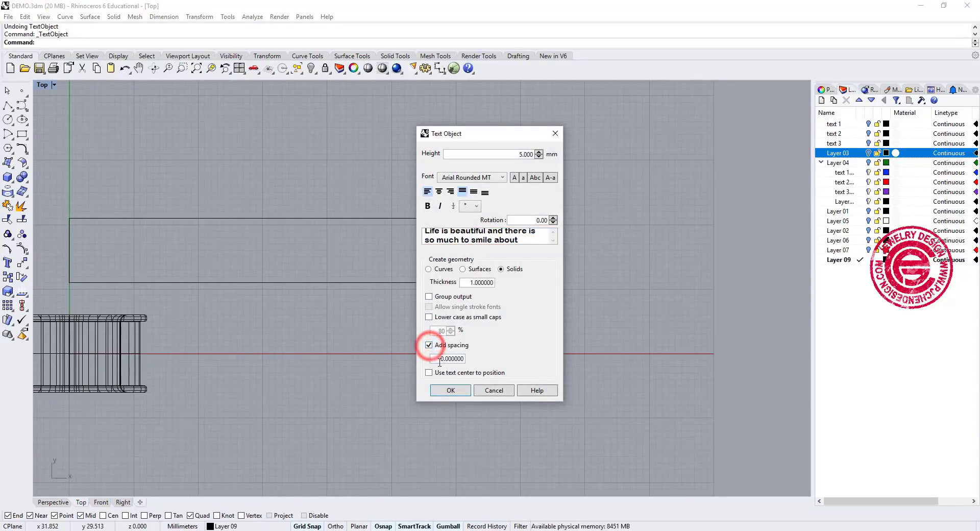
left_click(433, 358)
left_click_drag(433, 359, 514, 360)
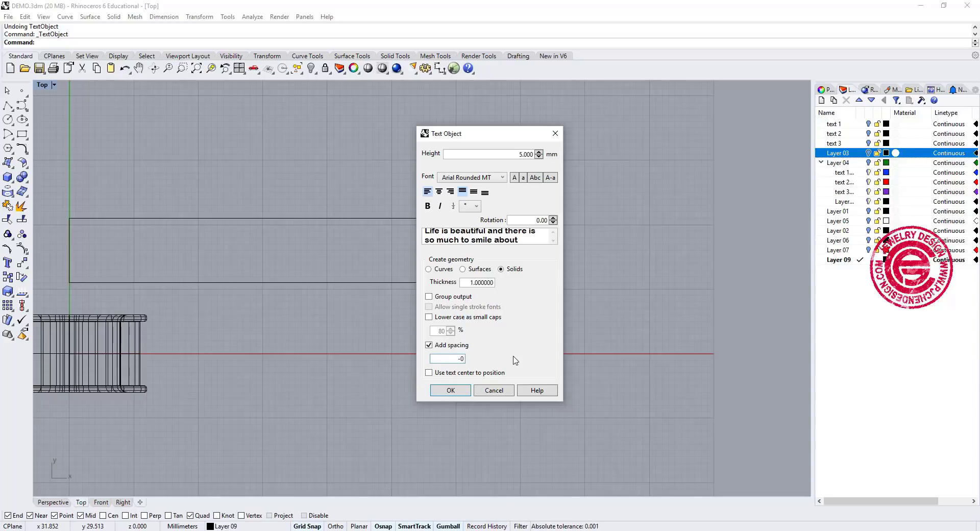
type("-0.2")
key("Return")
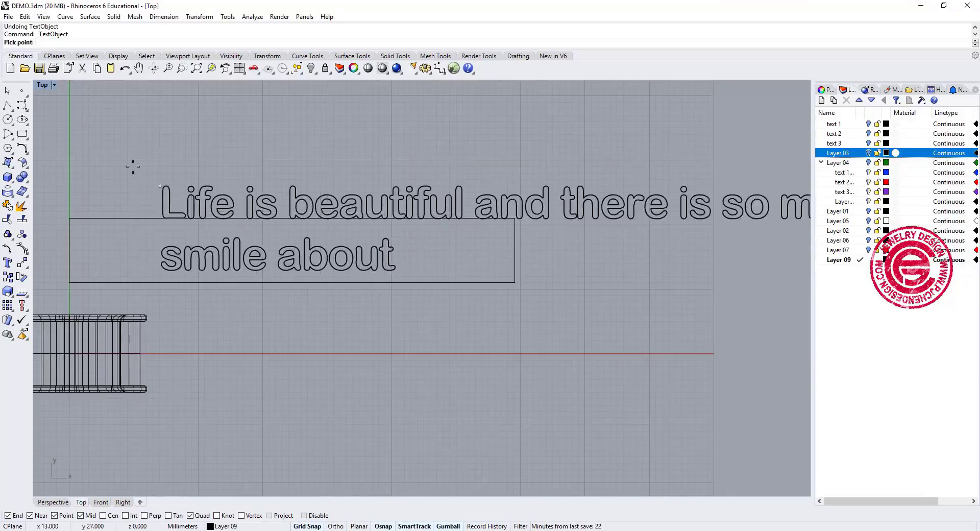
left_click(119, 124)
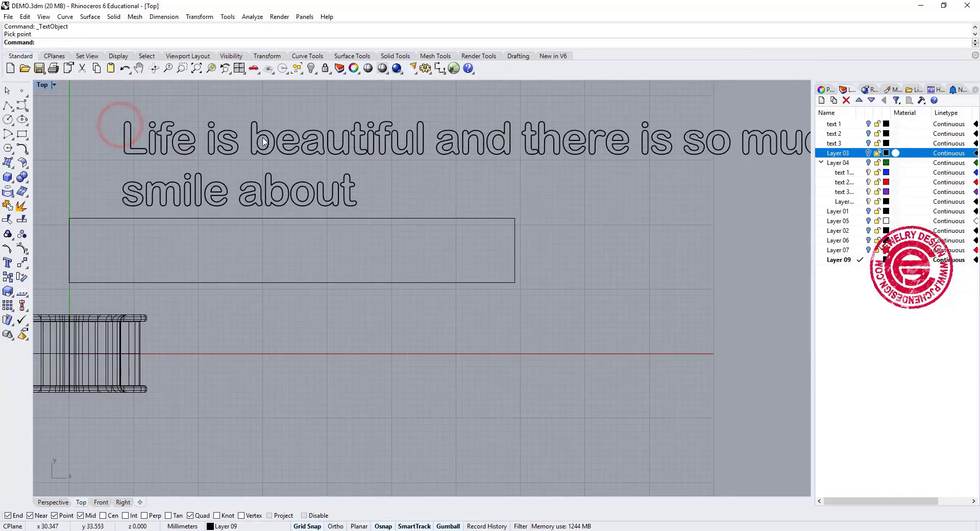
Step: Turn off Grid Snap and move the capital L of "Life" toward the i until the two letters overlap
scroll(237, 161, "up", 6)
scroll(191, 215, "up", 2)
left_click(189, 213)
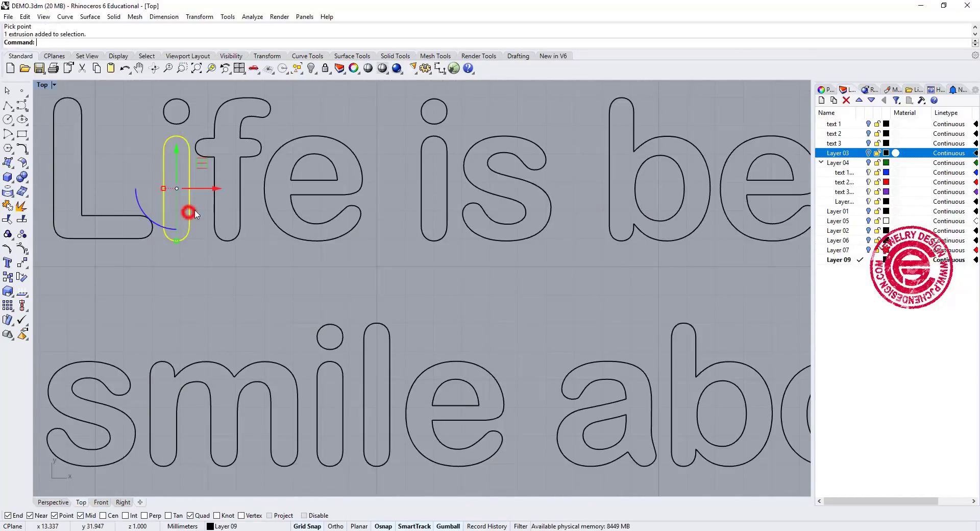
right_click_drag(189, 212, 341, 252)
left_click(263, 274)
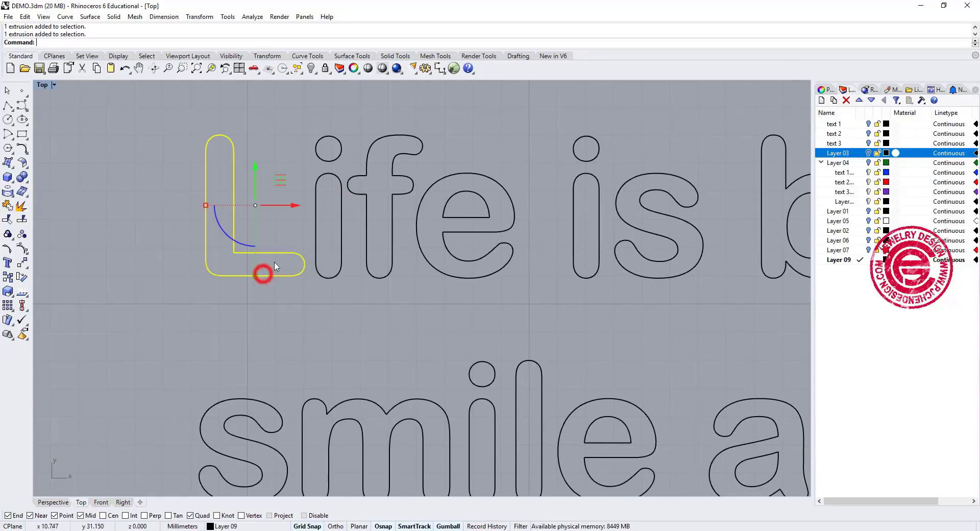
left_click(296, 204)
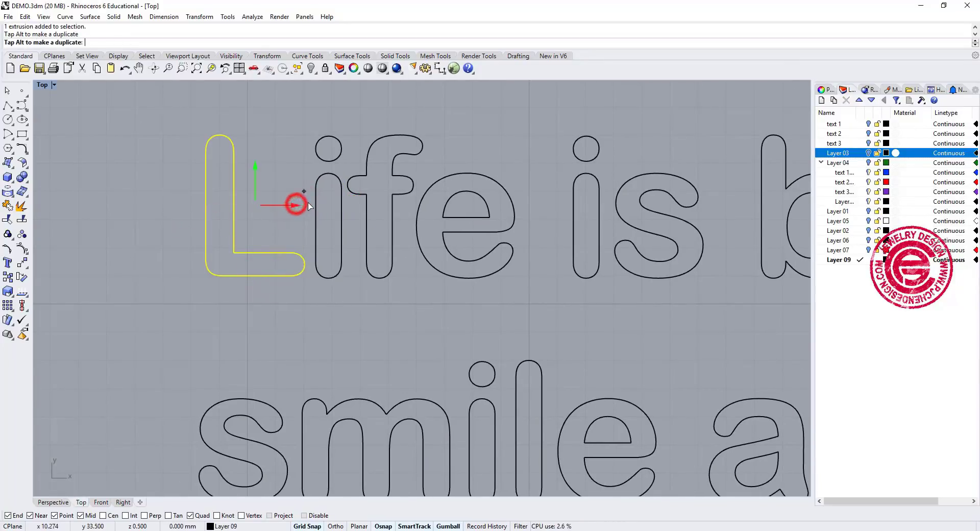
left_click(264, 256)
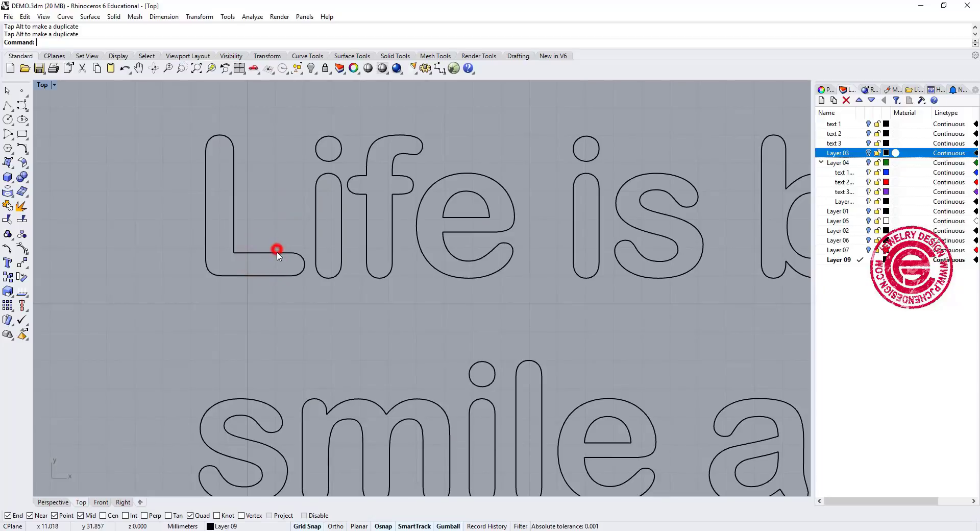
left_click(280, 253)
left_click(293, 206)
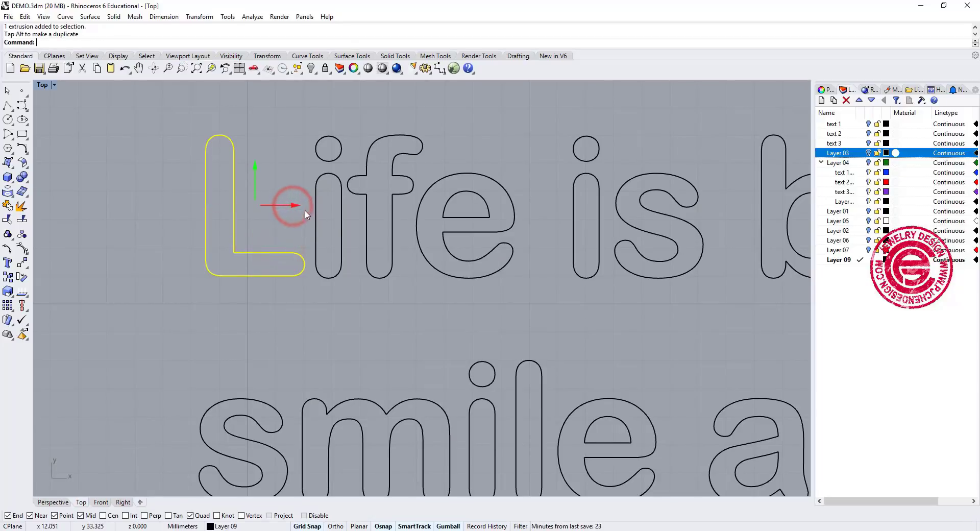
left_click(298, 526)
left_click_drag(291, 205, 309, 205)
left_click(356, 315)
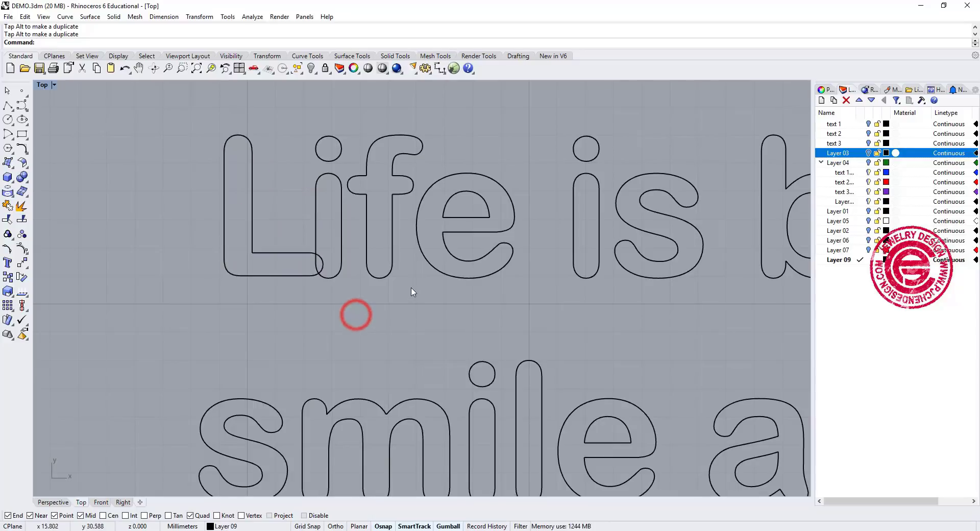
Step: Move the letter f of "Life" about 0.3 mm toward the i so that its crossbar overlaps it
left_click(367, 176)
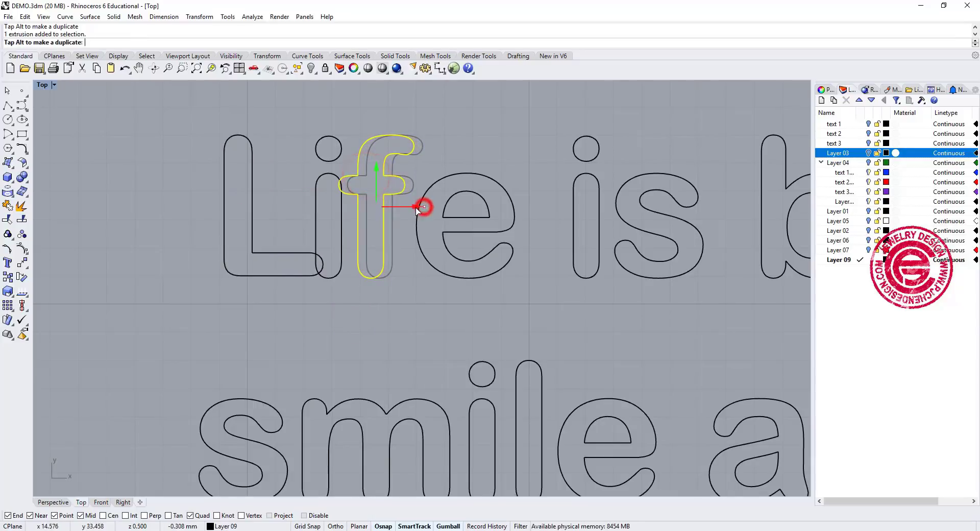
left_click_drag(416, 208, 416, 208)
left_click(474, 145)
scroll(348, 155, "up", 4)
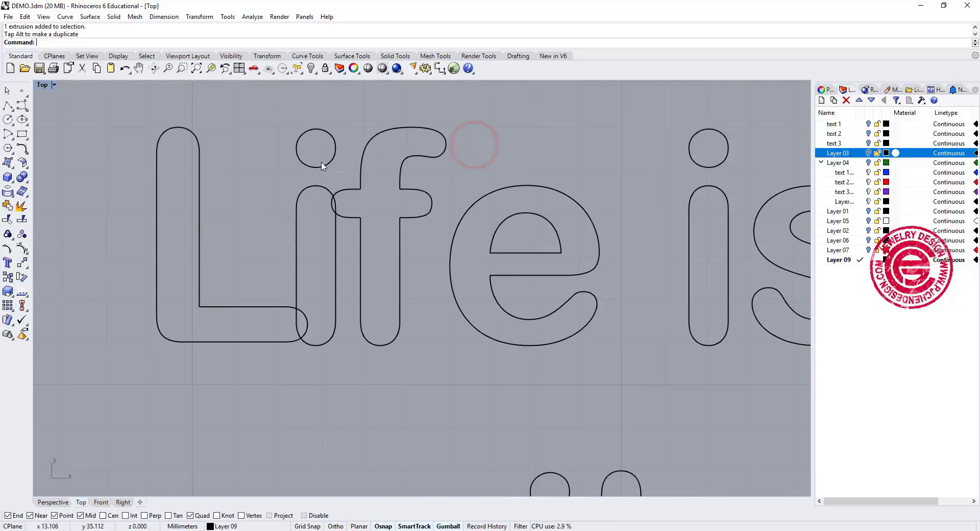
scroll(337, 170, "down", 2)
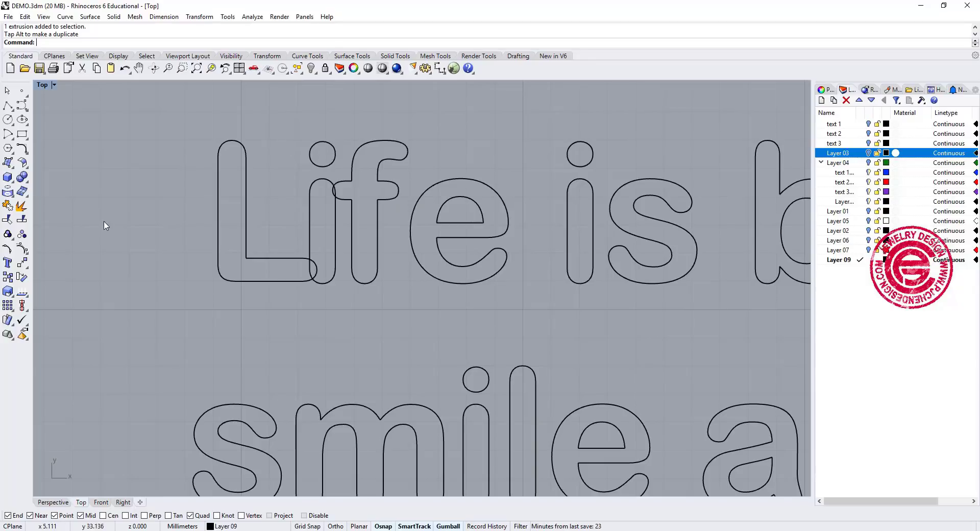
Step: Move the letter e of "Life" about 1 mm toward the f so that the two letters overlap
scroll(388, 282, "down", 2)
left_click(439, 278)
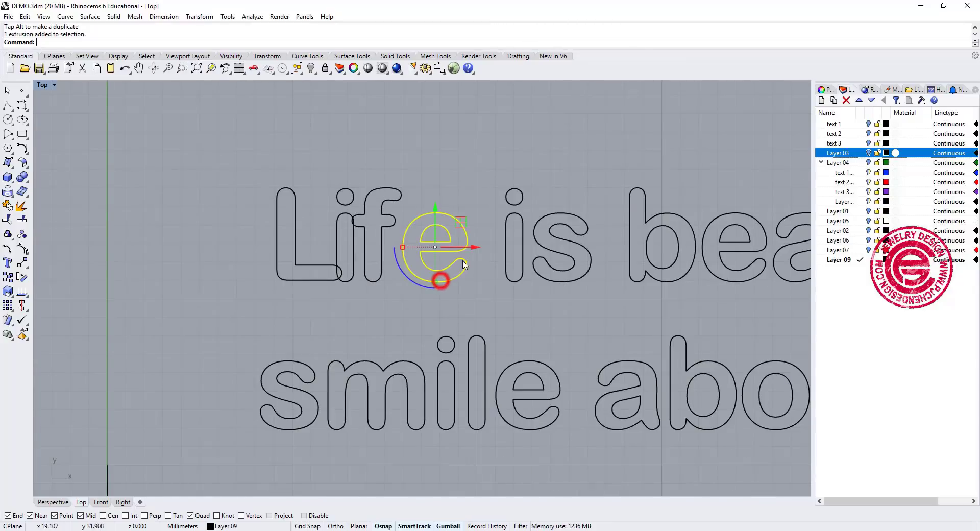
left_click_drag(476, 248, 458, 252)
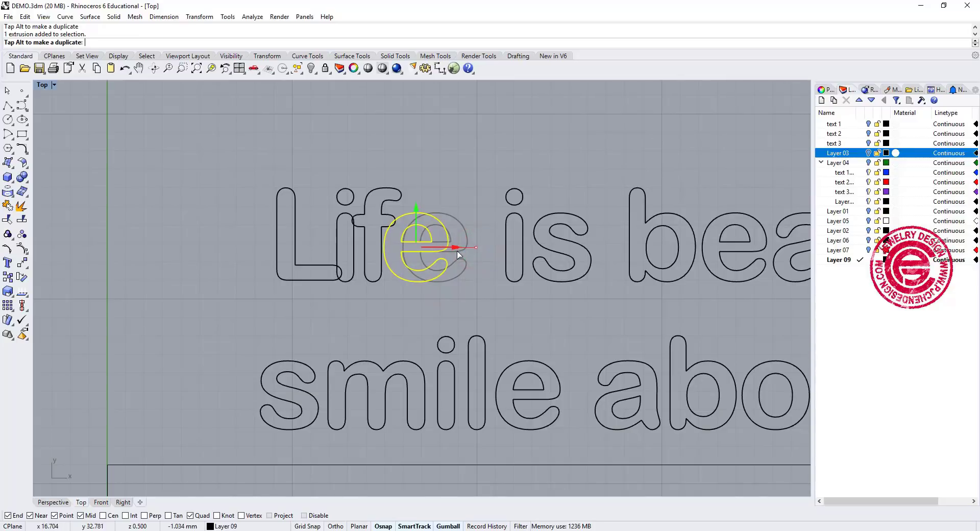
left_click(539, 291)
scroll(536, 286, "down", 1)
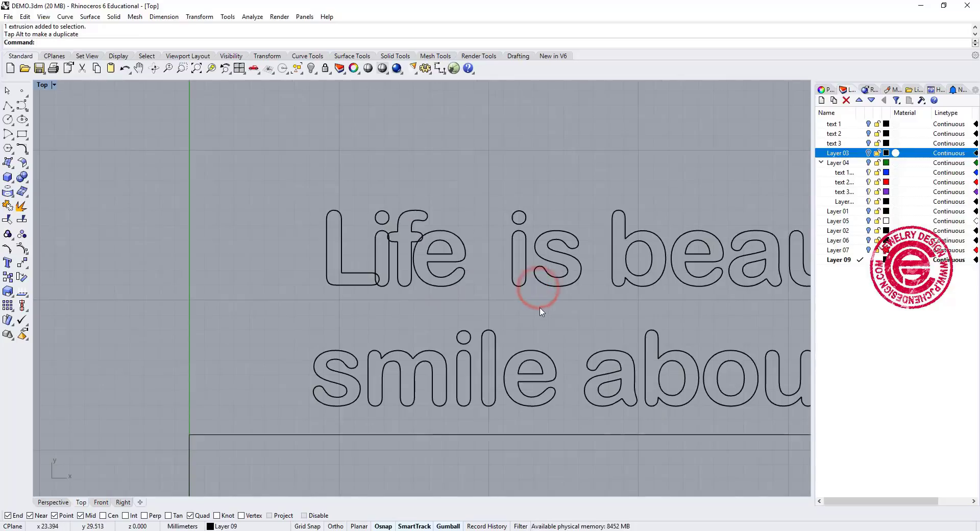
scroll(618, 311, "down", 3)
scroll(616, 308, "down", 4)
right_click_drag(616, 308, 380, 274)
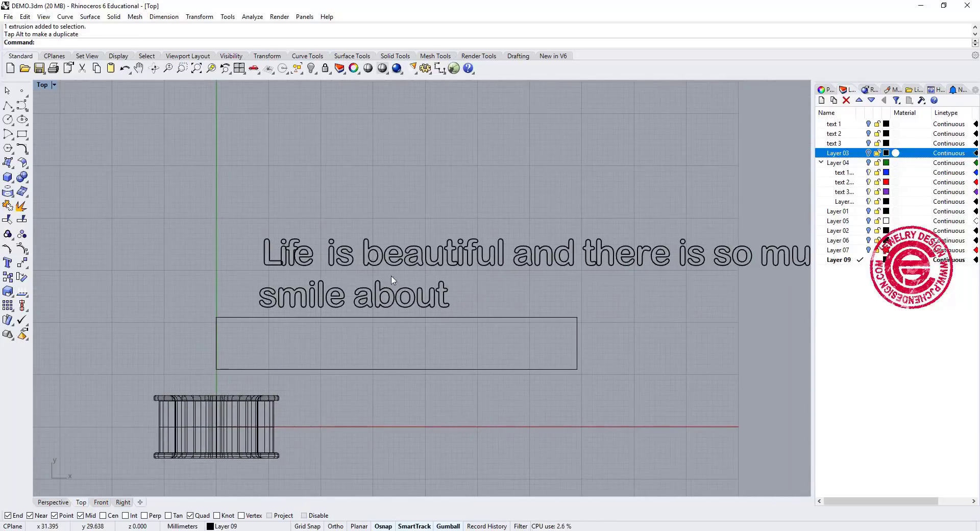
scroll(307, 267, "up", 6)
Step: Undo the moves of the letters L, f and e along with the text object
left_click(333, 201)
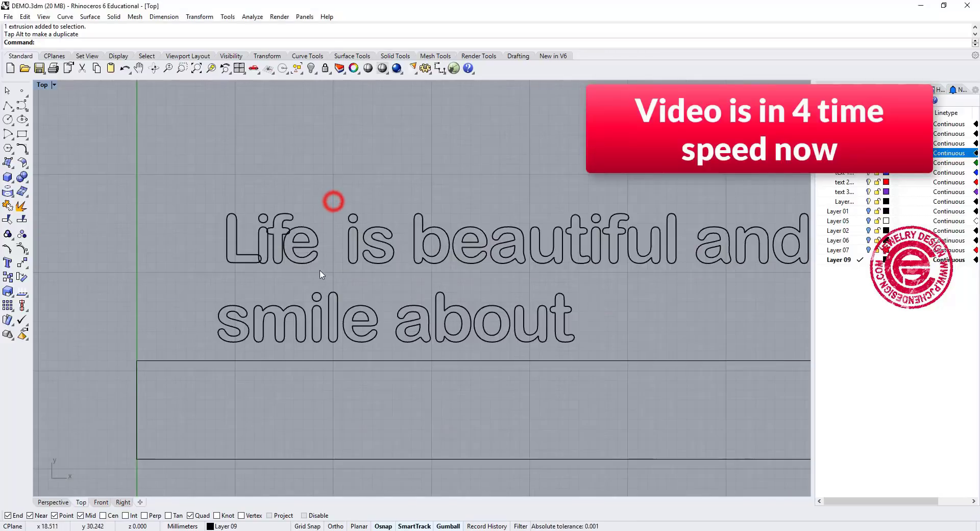
key("ctrl+z")
key("ctrl+z")
key("ctrl+z")
key("ctrl+z")
type("https://youtu.be/Xco2DXdX-ms")
Step: Create the solid sentence text again and place it above the UV rectangle
left_click(7, 262)
left_click(438, 388)
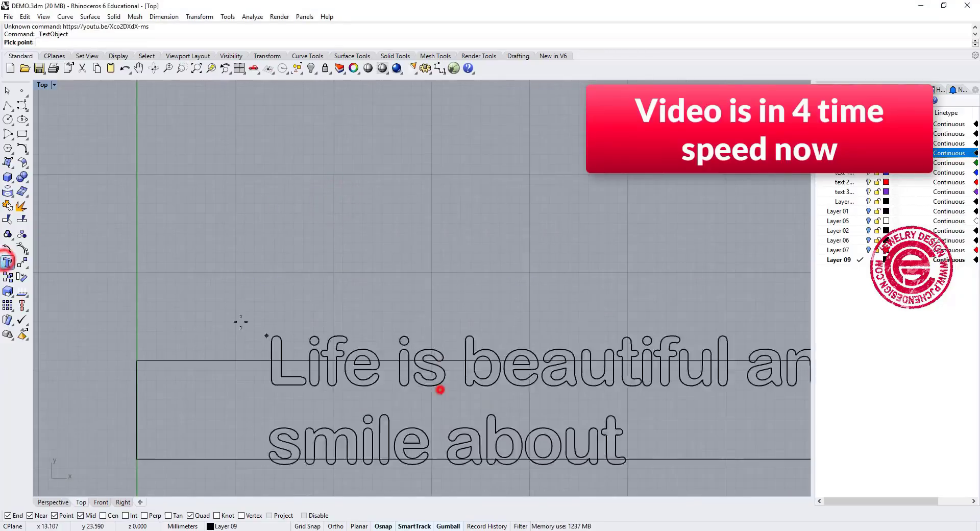
left_click(176, 184)
Step: Move the words "Life is beautiful and there" down into the upper half of the UV rectangle
scroll(207, 260, "down", 6)
left_click_drag(157, 171, 611, 259)
left_click_drag(425, 211, 387, 302)
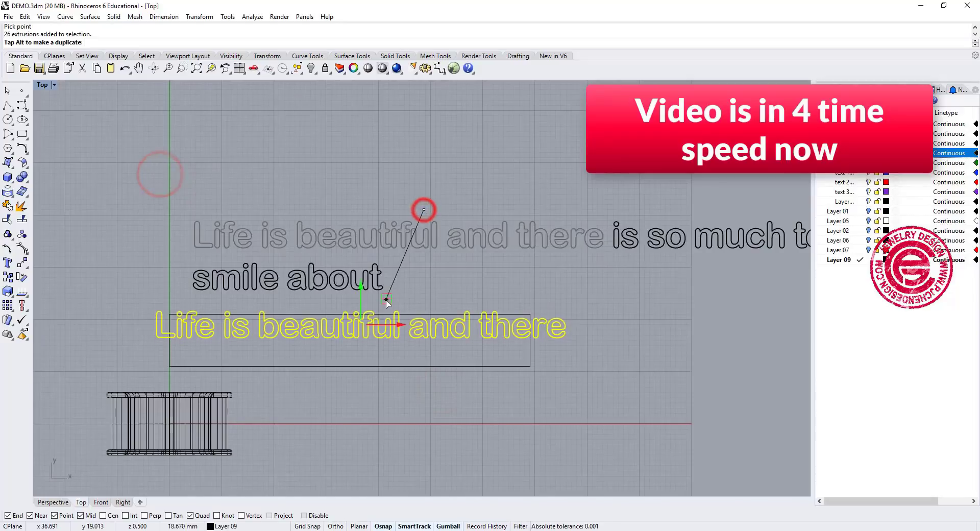
left_click(551, 289)
Step: Move "is so much to" and "smile about" into the lower half of the UV rectangle to form one second row
scroll(412, 217, "down", 4)
left_click_drag(486, 189, 770, 272)
left_click_drag(639, 206, 358, 283)
left_click_drag(224, 219, 512, 273)
left_click_drag(361, 234, 502, 282)
scroll(350, 327, "up", 8)
left_click(534, 348)
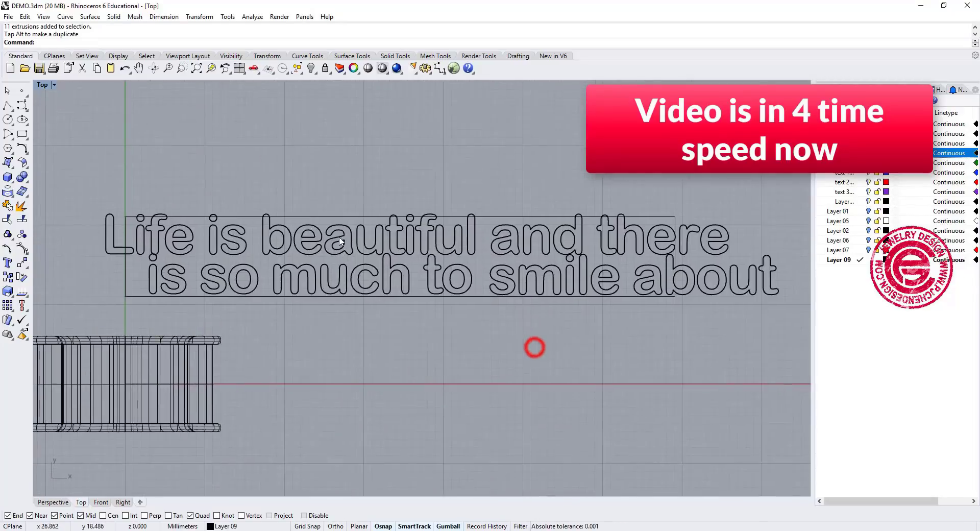
Step: Scale both text rows down uniformly and shift them, without the rectangle, so the first row fits inside the outline
scroll(310, 236, "down", 4)
left_click_drag(113, 179, 659, 306)
left_click_drag(175, 249, 206, 249, "shift")
key("ctrl+z")
left_click(472, 225, "ctrl")
left_click(454, 224, "ctrl")
left_click_drag(436, 250, 422, 249)
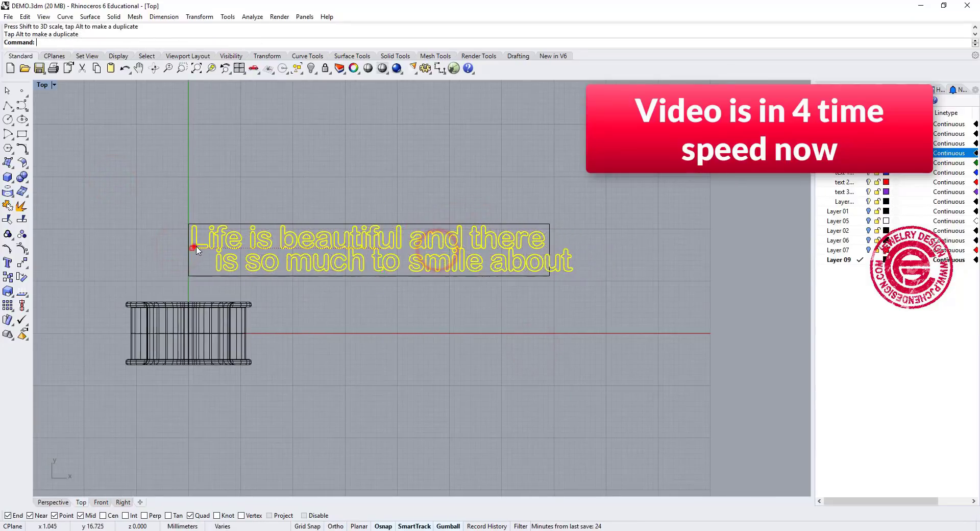
left_click_drag(193, 248, 203, 249, "shift")
left_click(585, 295)
left_click(607, 295)
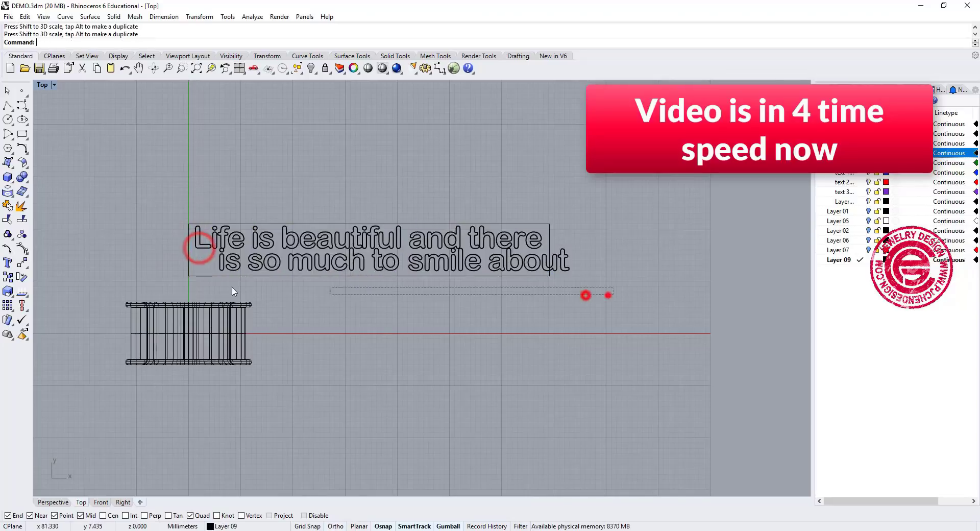
Step: Move the row "is so much to smile about" so that it fits inside the UV rectangle beneath the first row
left_click(280, 274)
left_click_drag(435, 258, 413, 271)
key("ctrl+z")
left_click(222, 251, "shift")
left_click(454, 253, "shift")
left_click(599, 294)
left_click(474, 158)
Step: Examine the letter spacing, letter thickness and fit of both text rows inside the UV rectangle
scroll(505, 245, "up", 2)
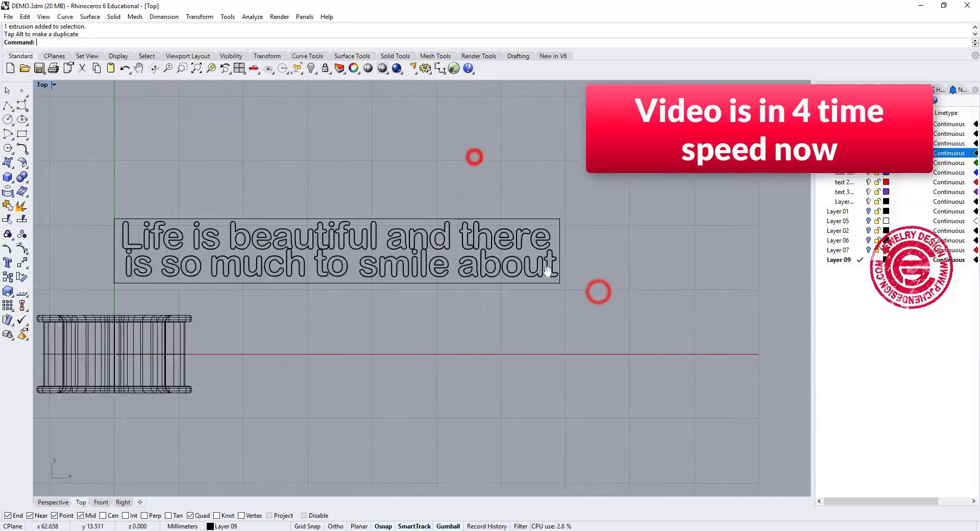
right_click_drag(547, 270, 649, 262)
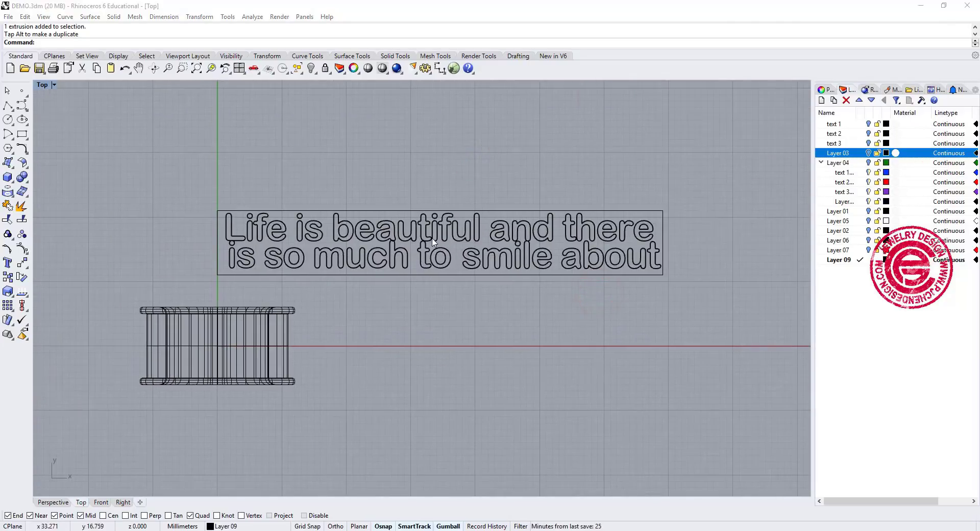
scroll(433, 241, "up", 3)
right_click_drag(342, 233, 443, 211)
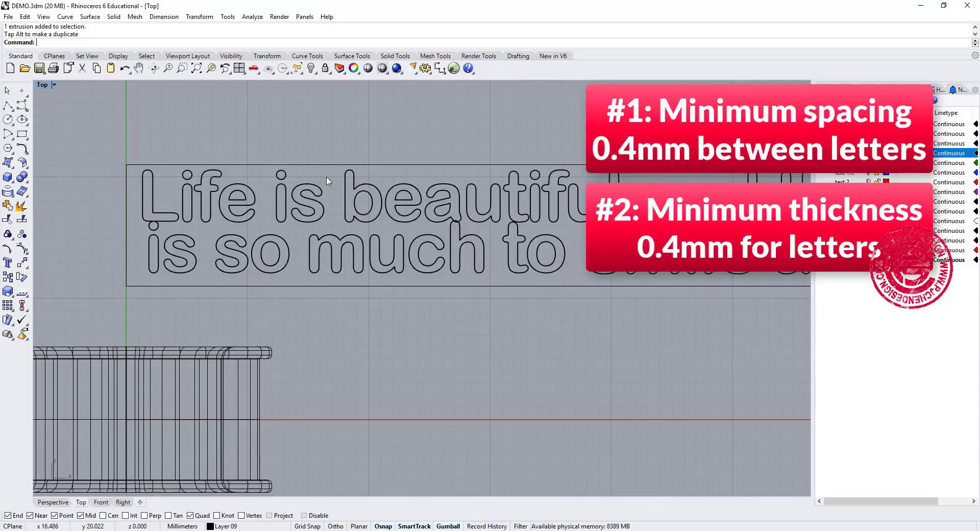
scroll(437, 236, "down", 4)
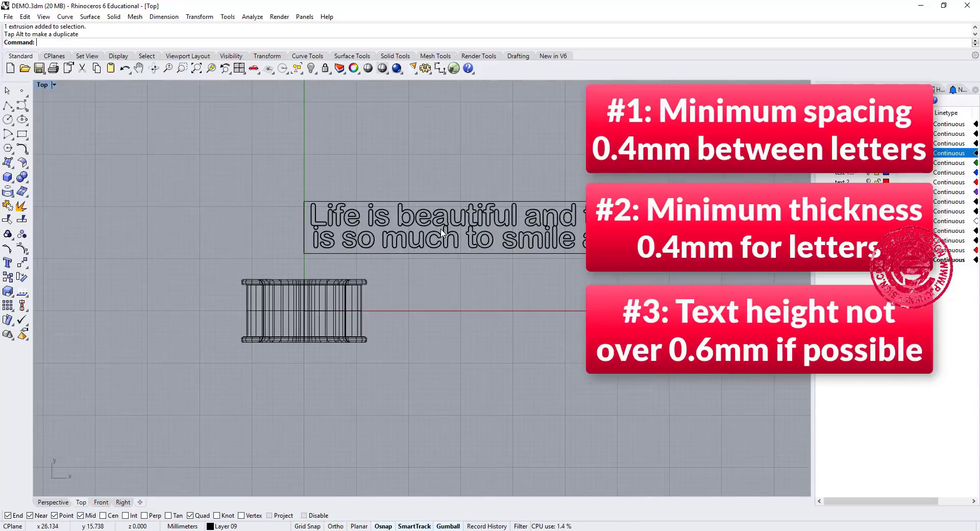
right_click_drag(504, 284, 371, 297)
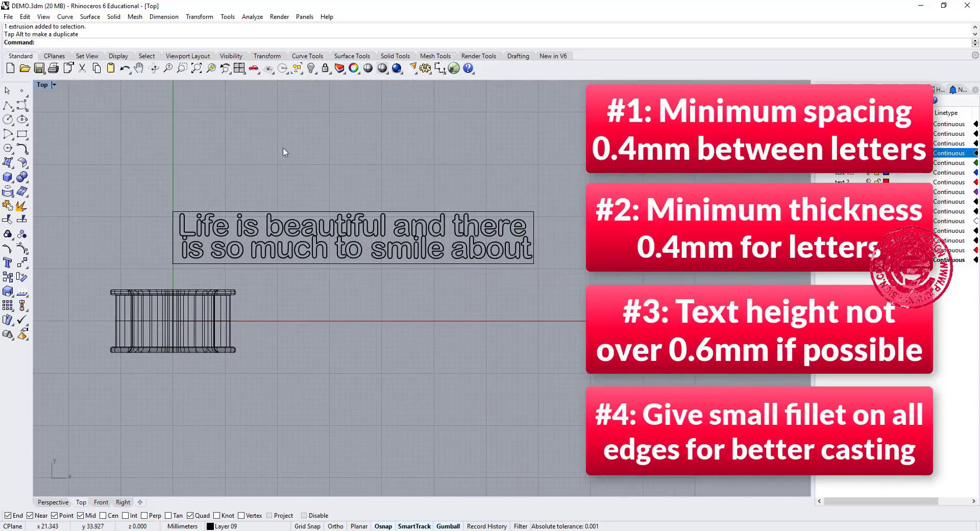
scroll(323, 183, "up", 2)
right_click_drag(347, 189, 368, 169)
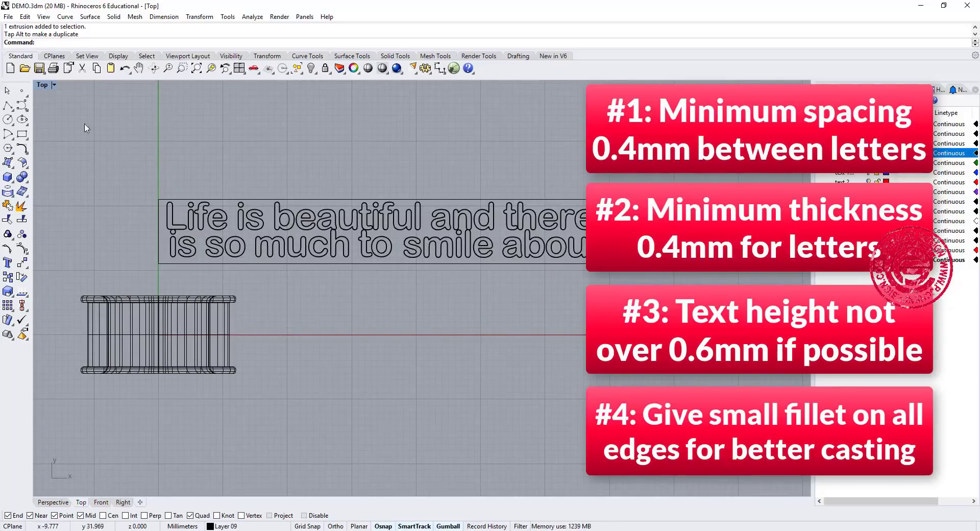
Step: Create a planar surface from the UV rectangle curve around the text
left_click(179, 201)
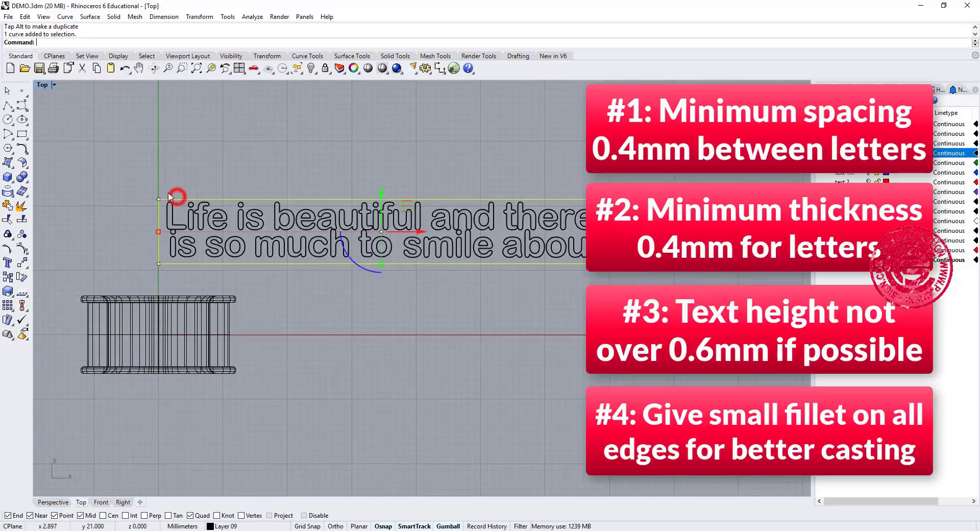
left_click(13, 167)
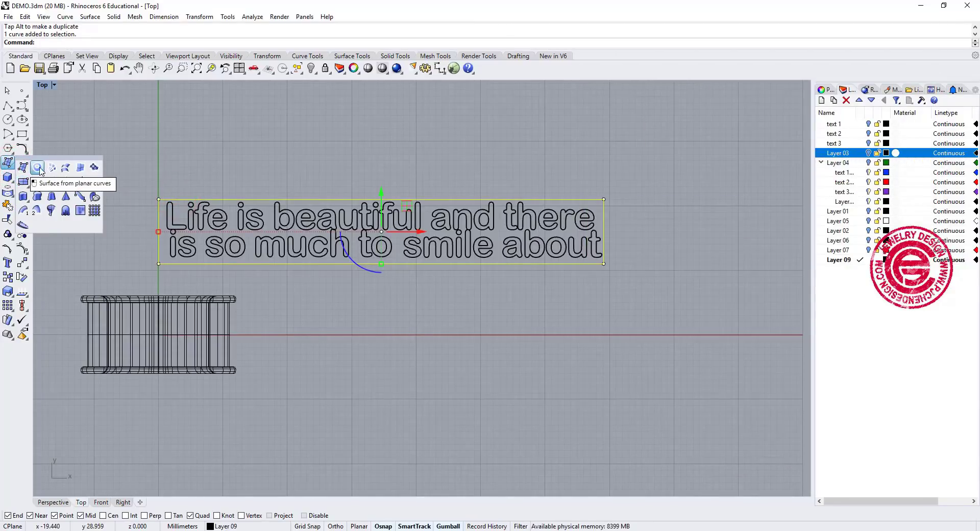
left_click(40, 169)
left_click(232, 159)
right_click_drag(231, 159, 275, 142)
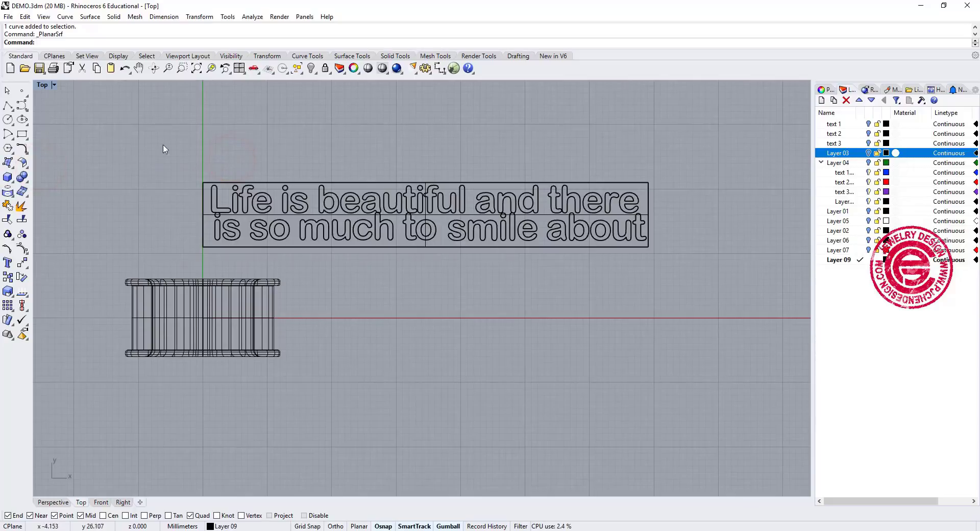
Step: Examine how the solid letters sit over the planar surface in the Perspective and Front views
double_click(44, 87)
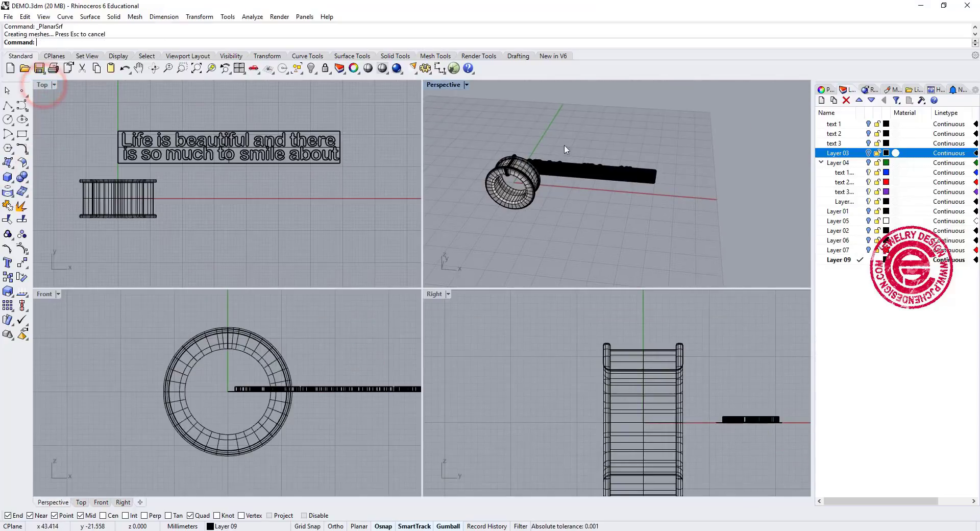
double_click(449, 85)
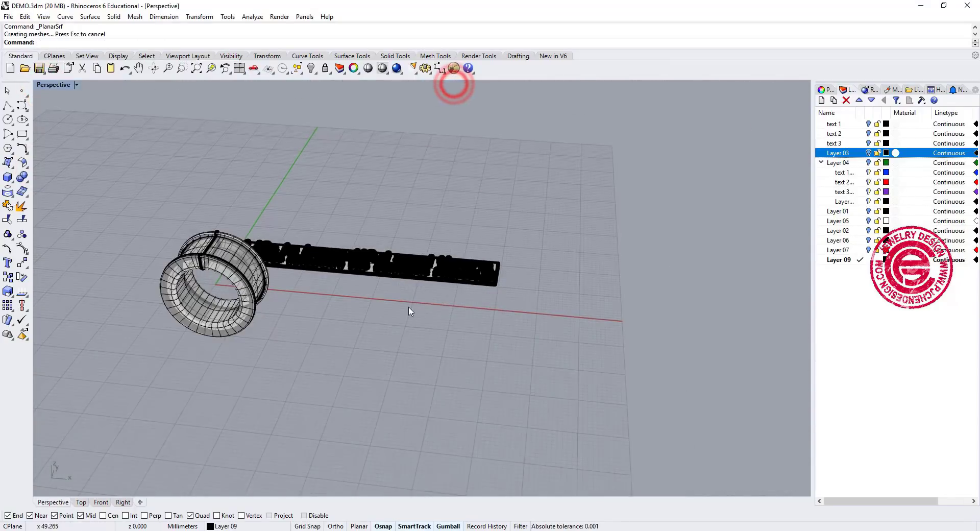
scroll(412, 309, "up", 5)
left_click(457, 265)
right_click_drag(473, 249, 438, 233)
scroll(487, 242, "up", 8)
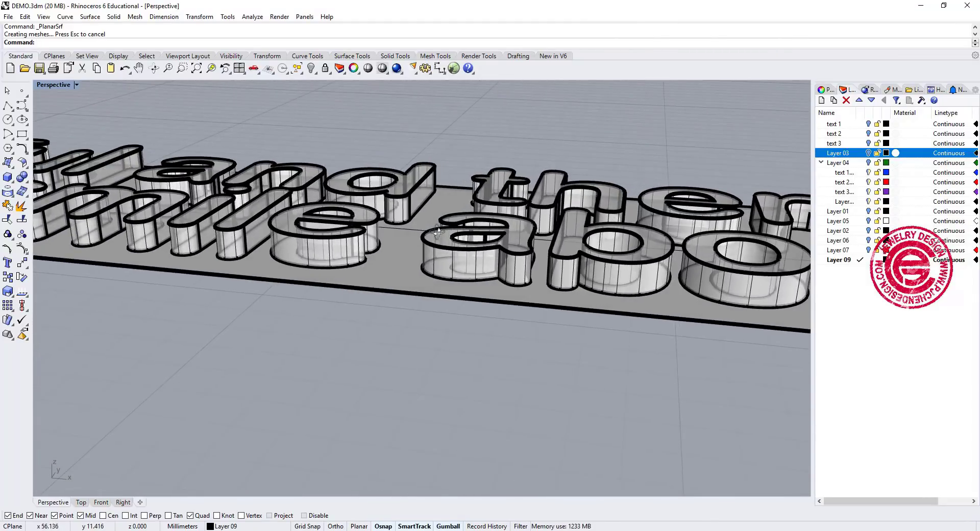
double_click(59, 87)
scroll(205, 408, "up", 5)
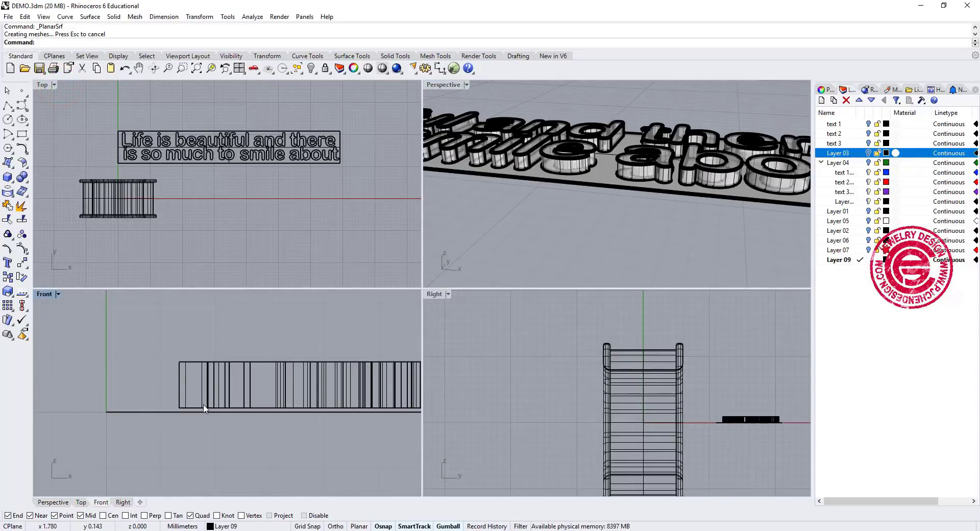
double_click(44, 294)
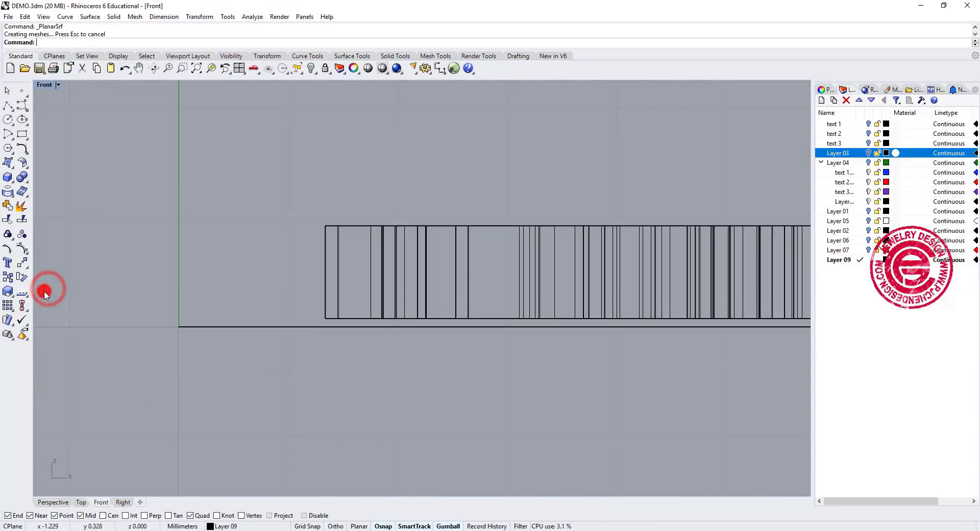
Step: Align the bottoms of the solid letters, the planar surface and its outline curve to 0 in the Front view
scroll(510, 291, "down", 5)
right_click_drag(537, 296, 325, 303)
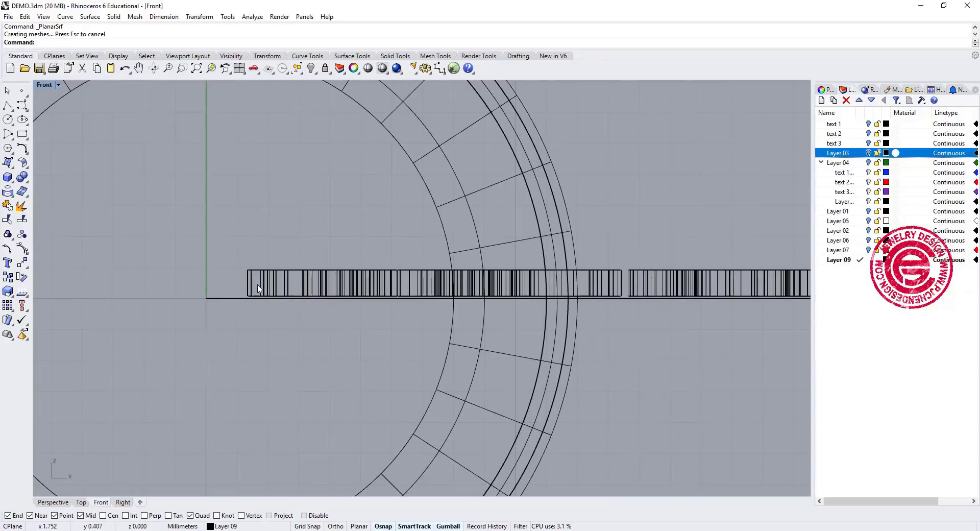
scroll(259, 289, "down", 4)
scroll(276, 285, "down", 2)
left_click_drag(249, 267, 794, 302)
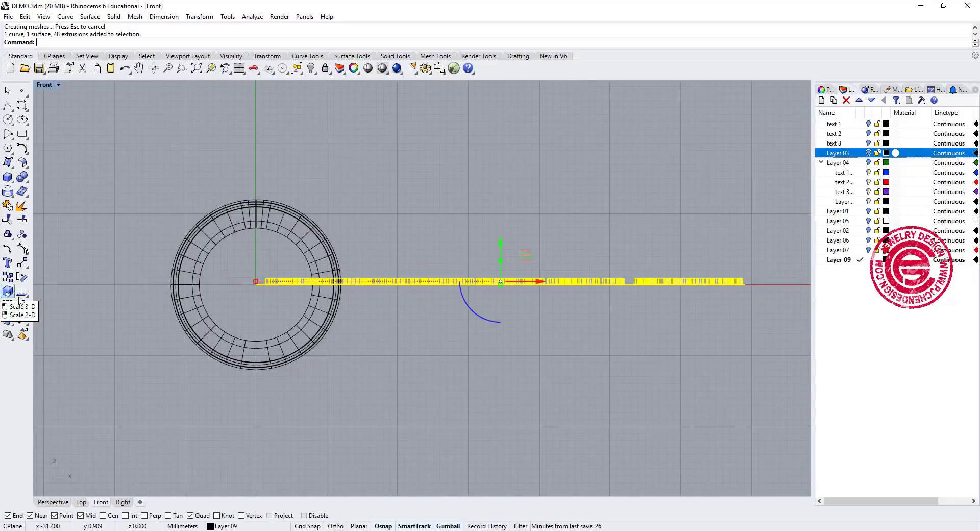
left_click(23, 307)
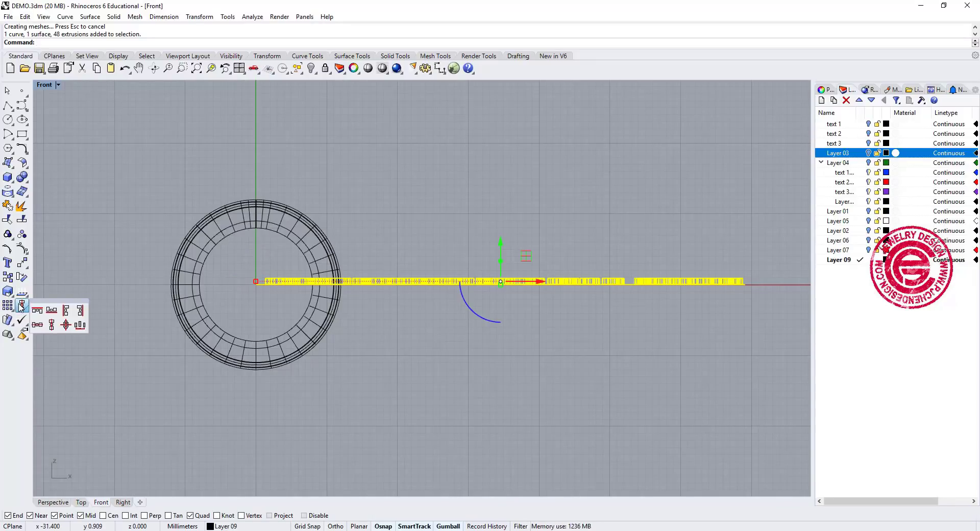
left_click(52, 311)
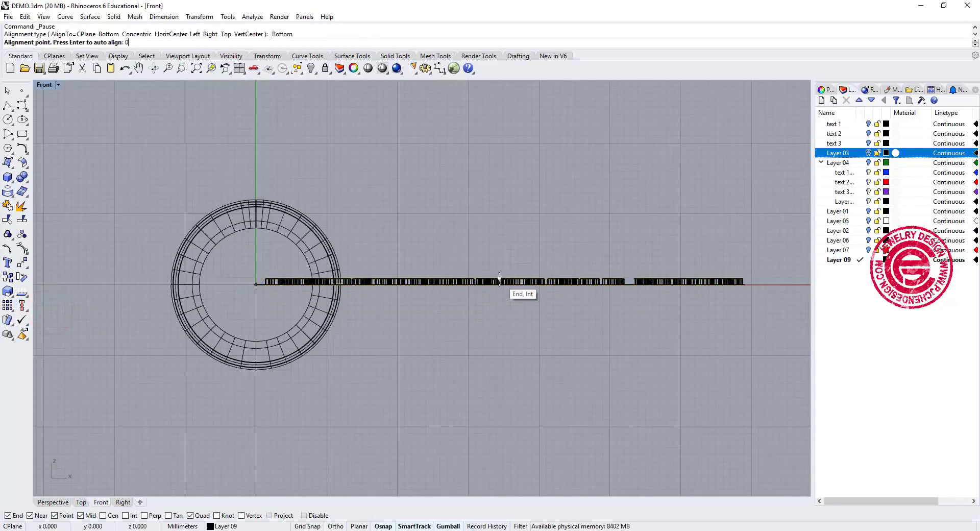
type("0")
key("Return")
left_click(616, 341)
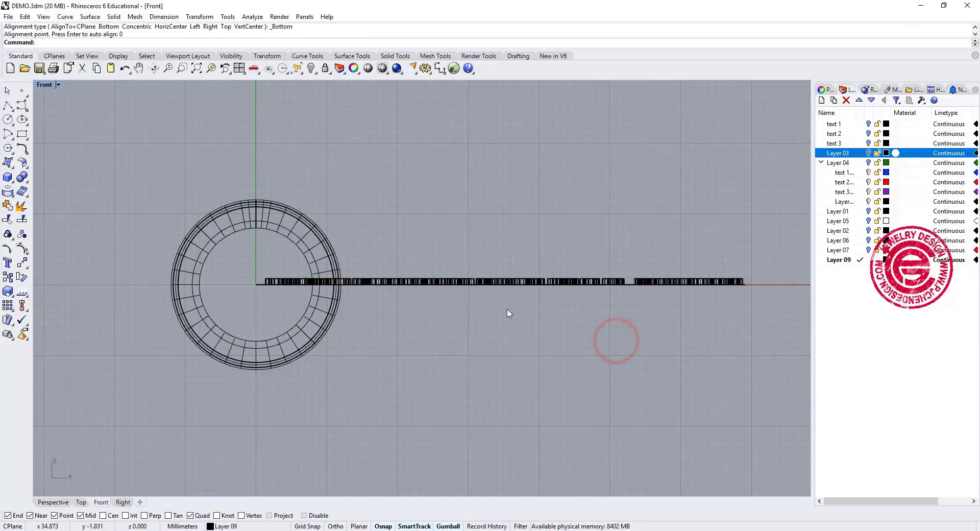
Step: Examine how the aligned letters sit on the planar surface in the Front view and beside the ring in Perspective
right_click_drag(531, 308, 471, 301)
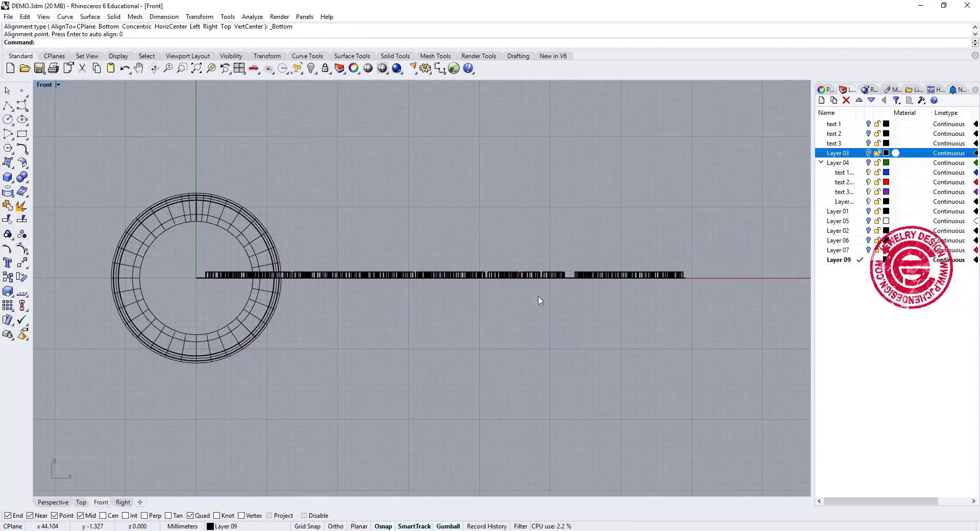
scroll(228, 274, "up", 15)
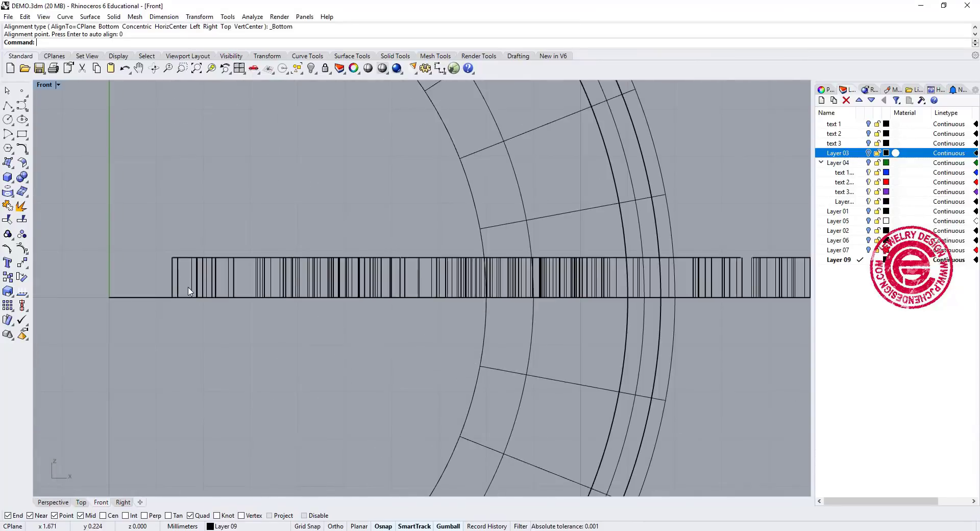
scroll(347, 293, "down", 12)
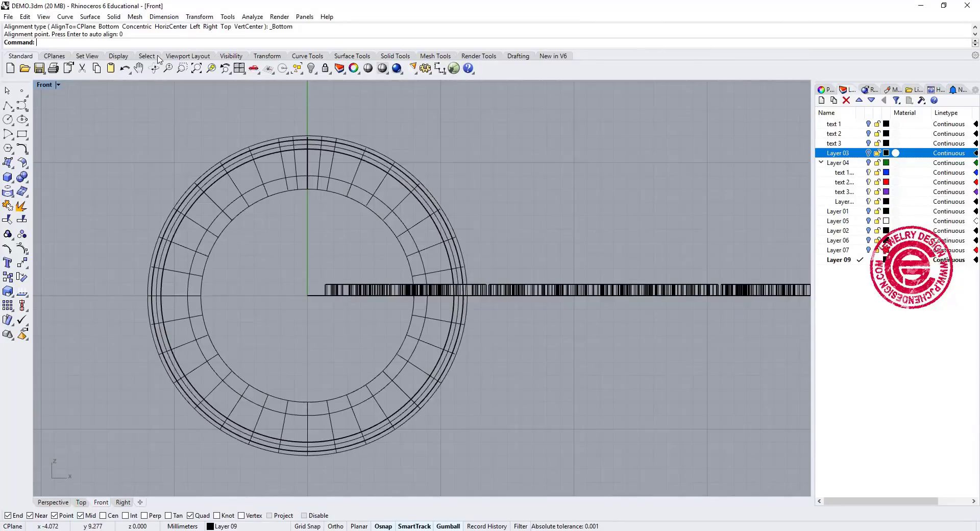
double_click(44, 86)
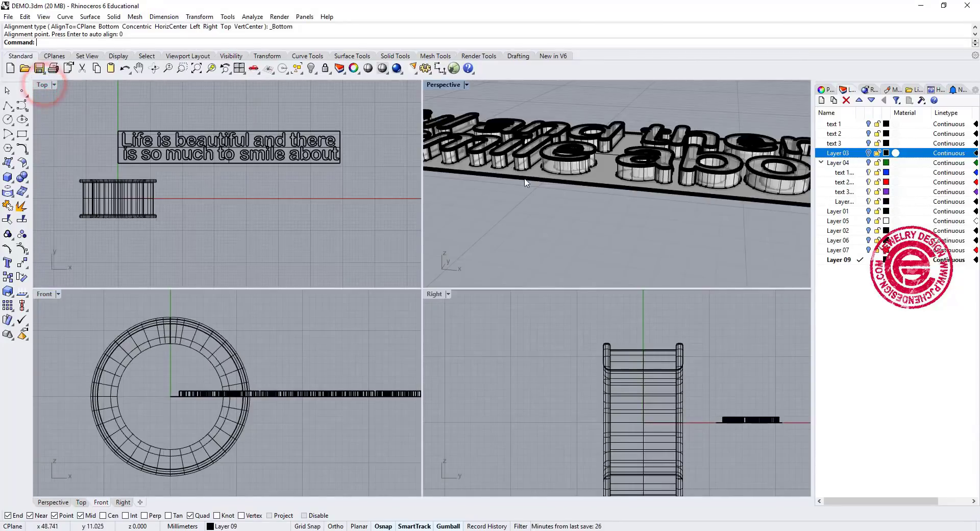
scroll(527, 182, "down", 8)
double_click(437, 84)
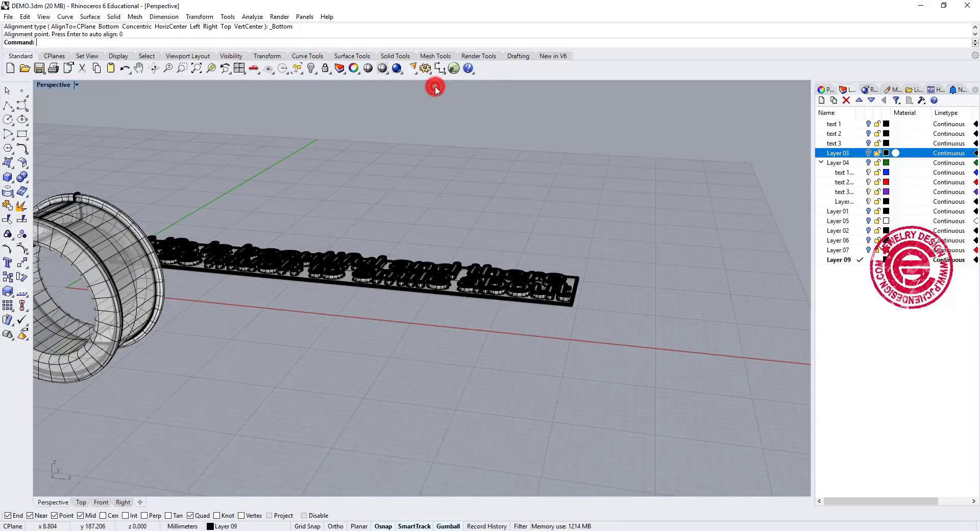
scroll(433, 84, "up", 5)
right_click_drag(298, 211, 462, 299, "shift")
scroll(397, 191, "up", 8)
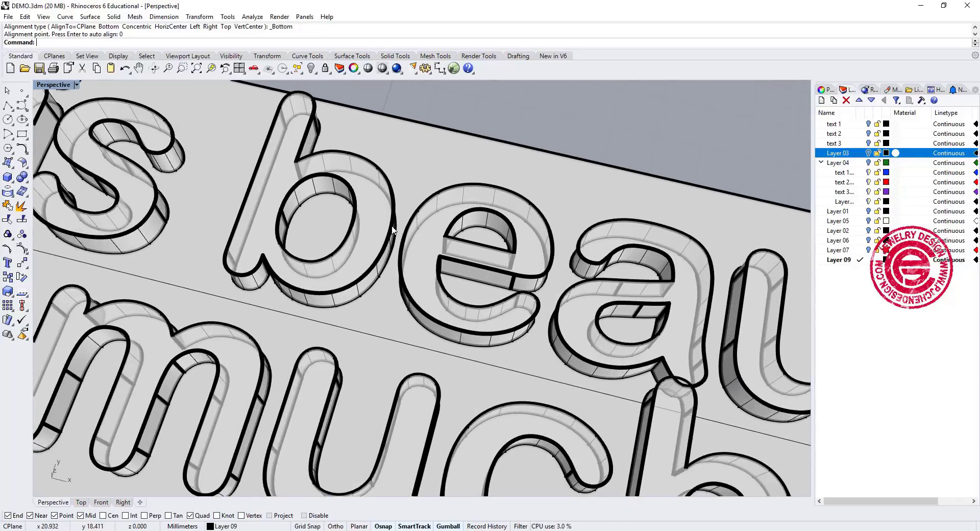
scroll(396, 213, "down", 8)
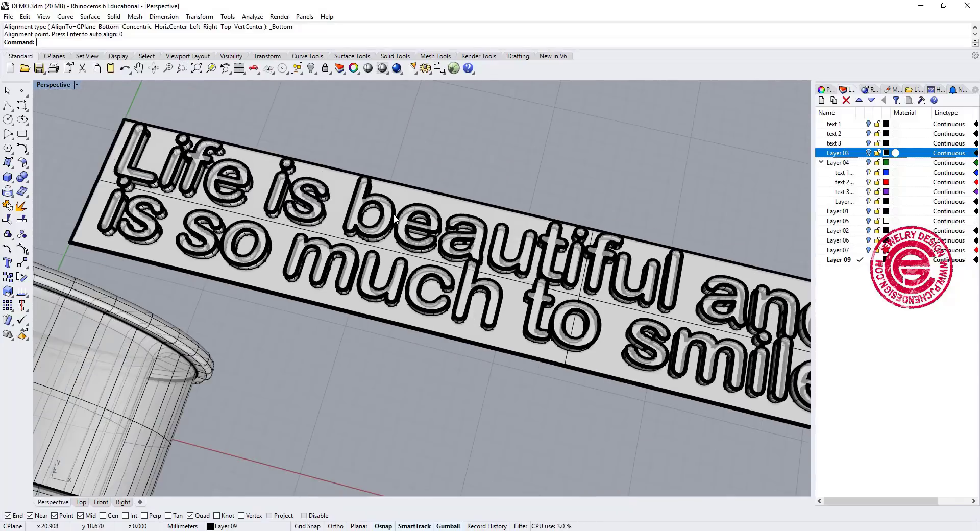
right_click_drag(396, 215, 386, 223)
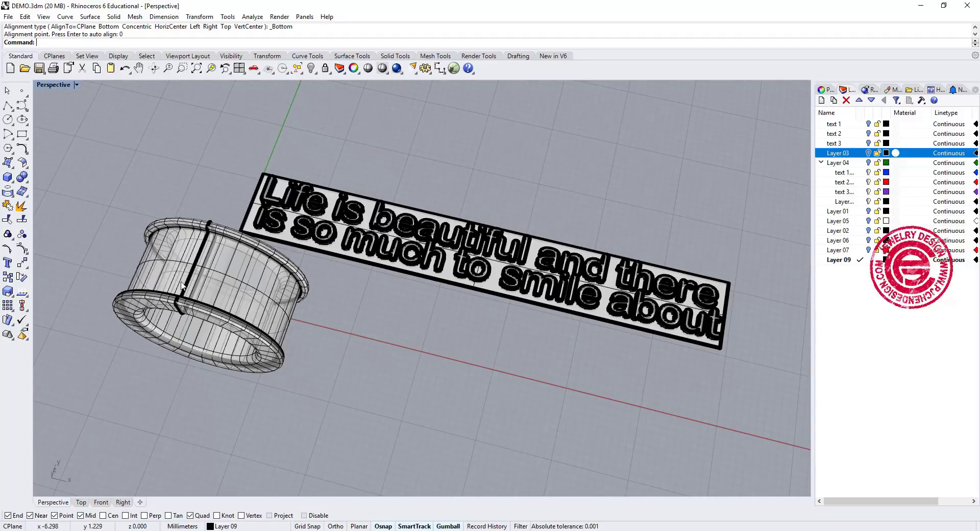
scroll(181, 286, "up", 3)
scroll(270, 234, "down", 3)
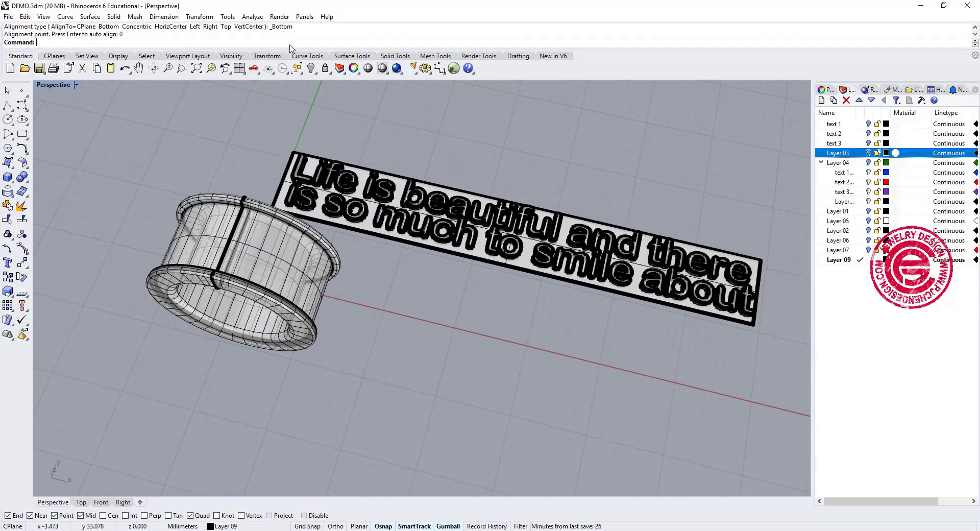
Step: Flow only the solid letters along surface, from the planar base's corner near the "L" to the matching seam corner of the ring's outer band
left_click(194, 18)
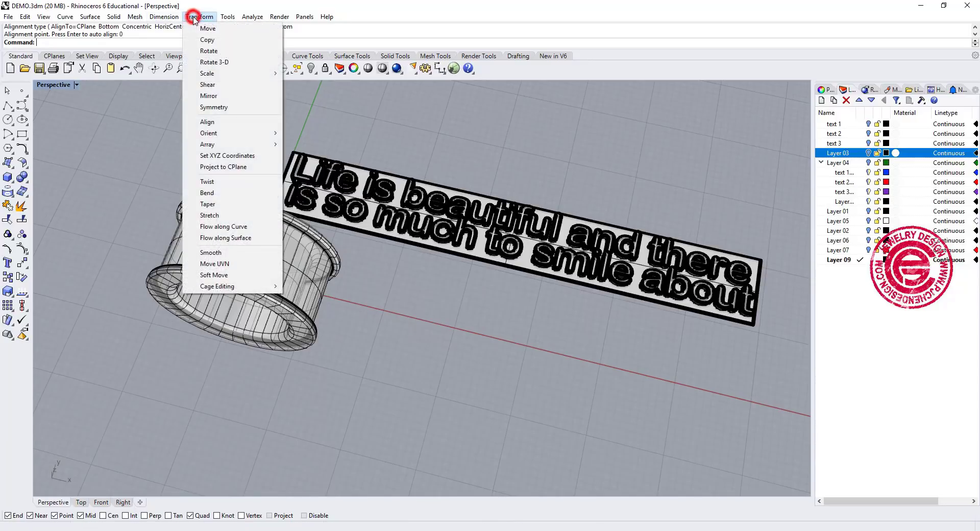
left_click(248, 240)
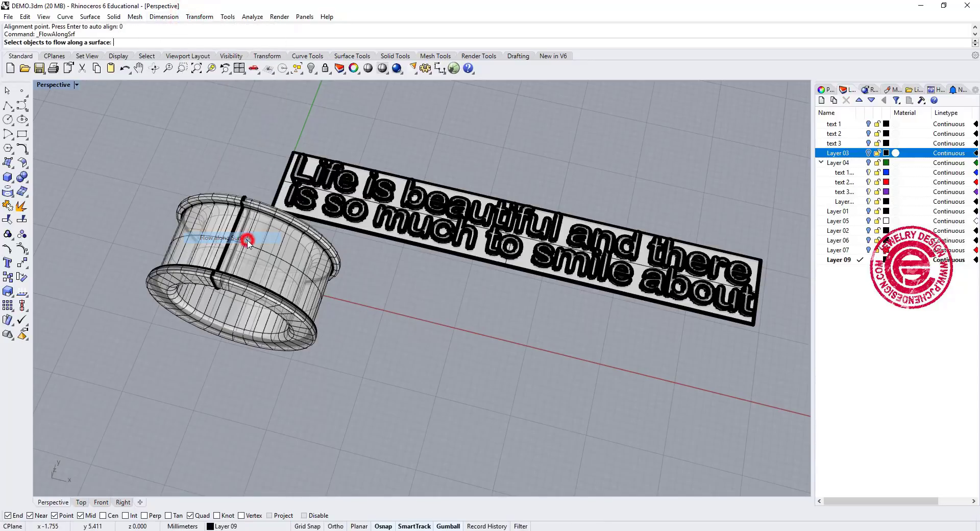
left_click_drag(438, 200, 768, 329)
left_click(275, 197, "ctrl")
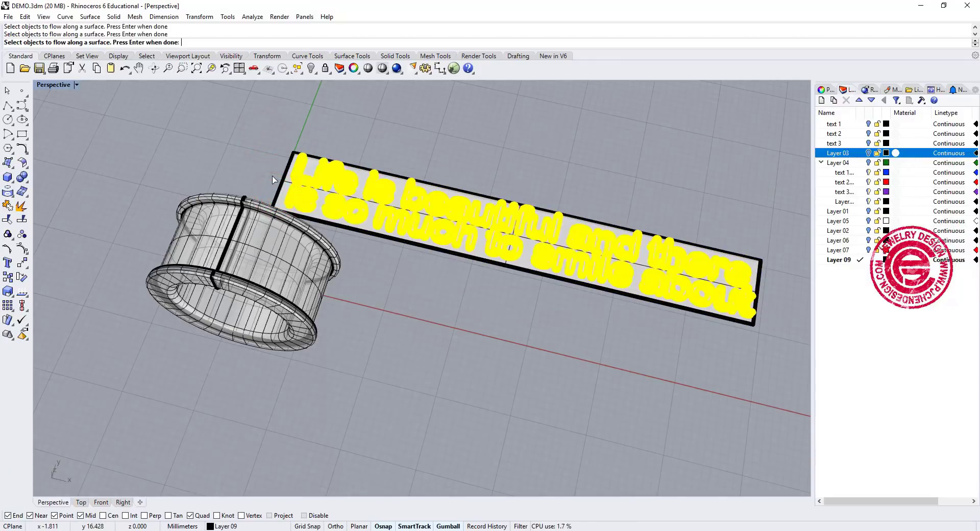
scroll(300, 164, "up", 1)
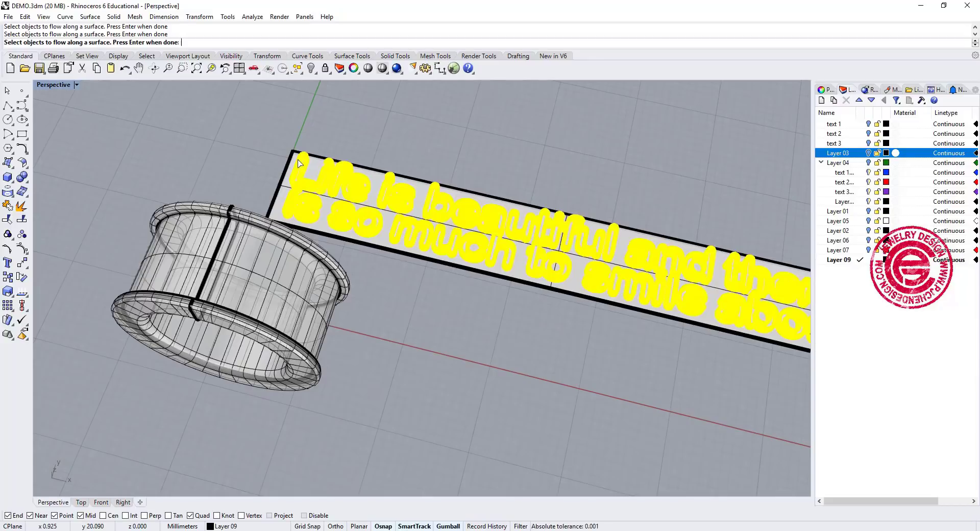
key("Return")
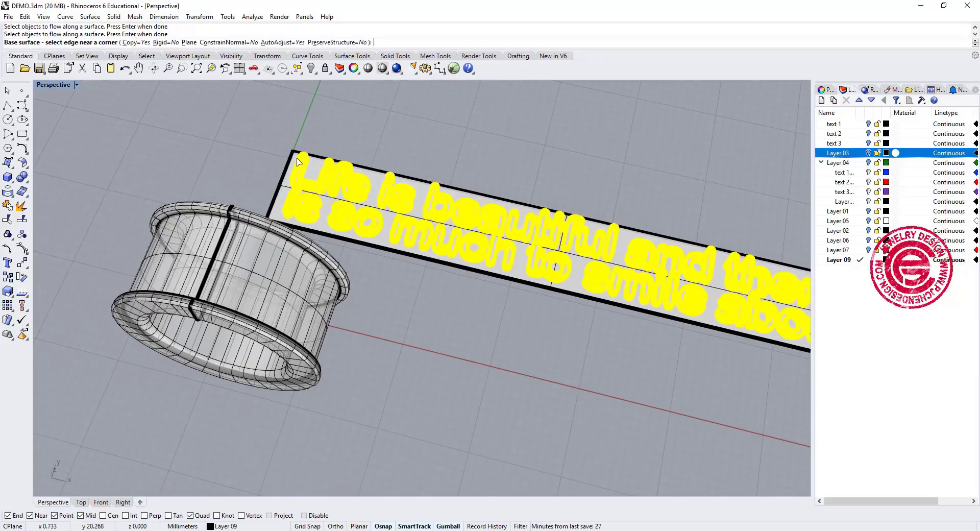
left_click(298, 162)
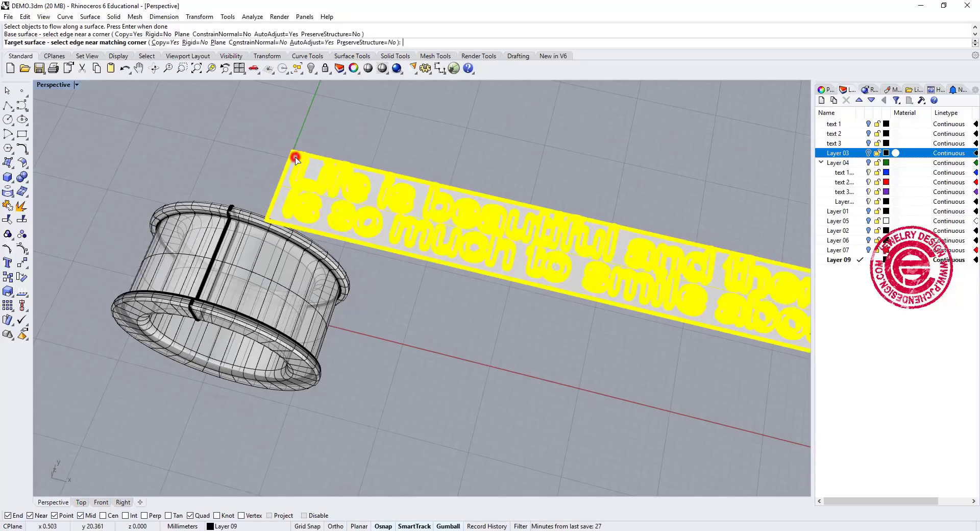
left_click(237, 230)
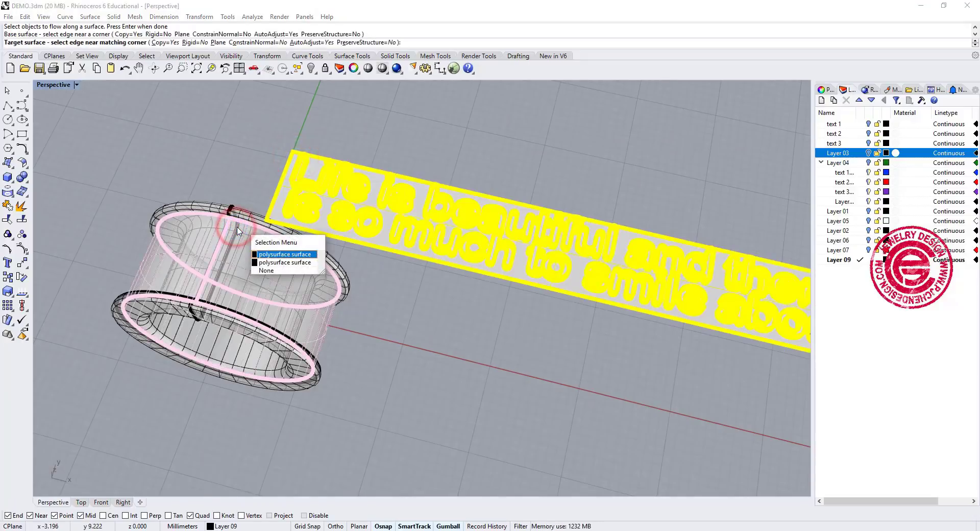
left_click(257, 254)
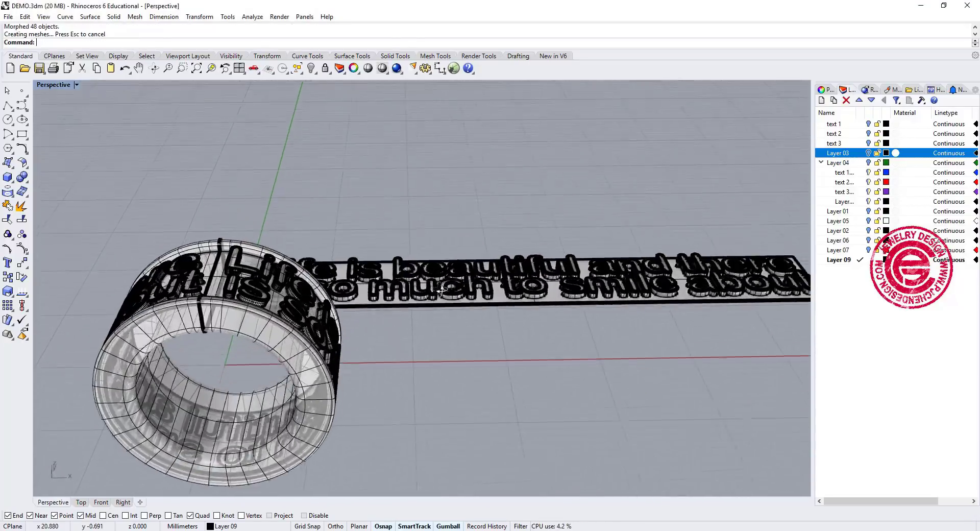
Step: Examine the wrapped letters around the ring band and compare their orientation with the flat text on the base surface
scroll(414, 358, "up", 3)
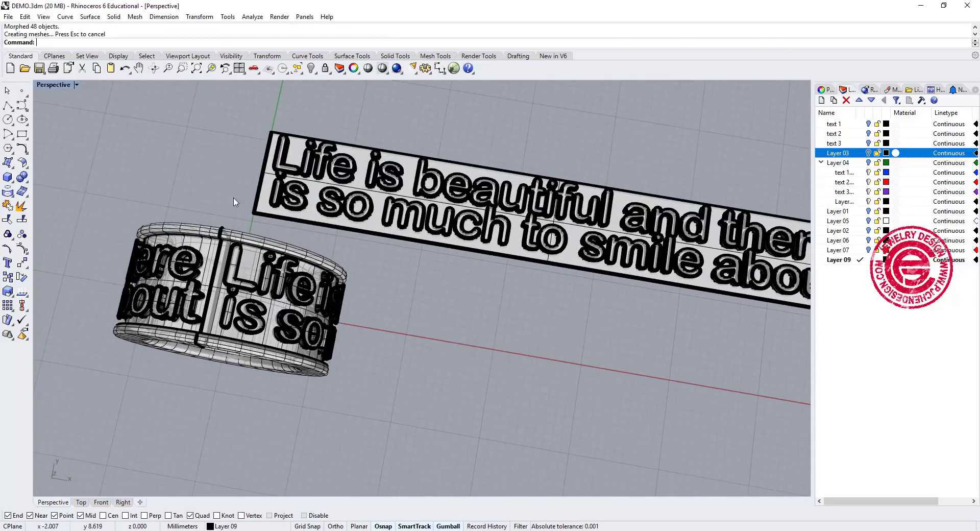
scroll(288, 161, "up", 3)
scroll(289, 128, "up", 2)
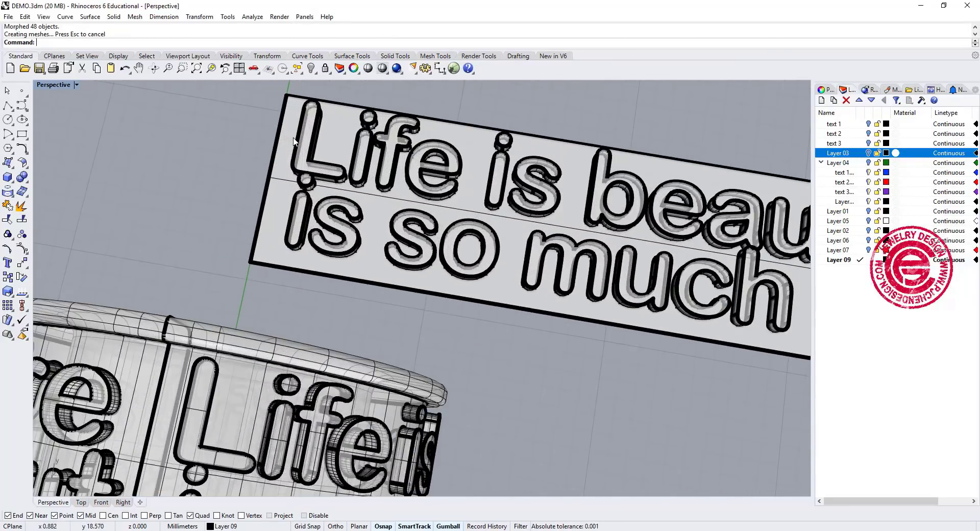
scroll(175, 380, "down", 3)
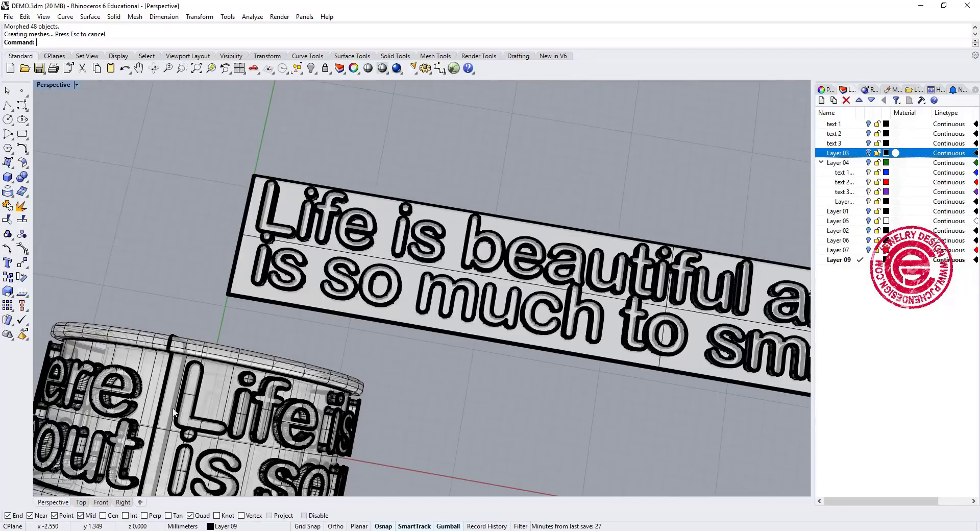
right_click_drag(174, 382, 458, 287)
scroll(203, 391, "down", 5)
scroll(397, 306, "up", 5)
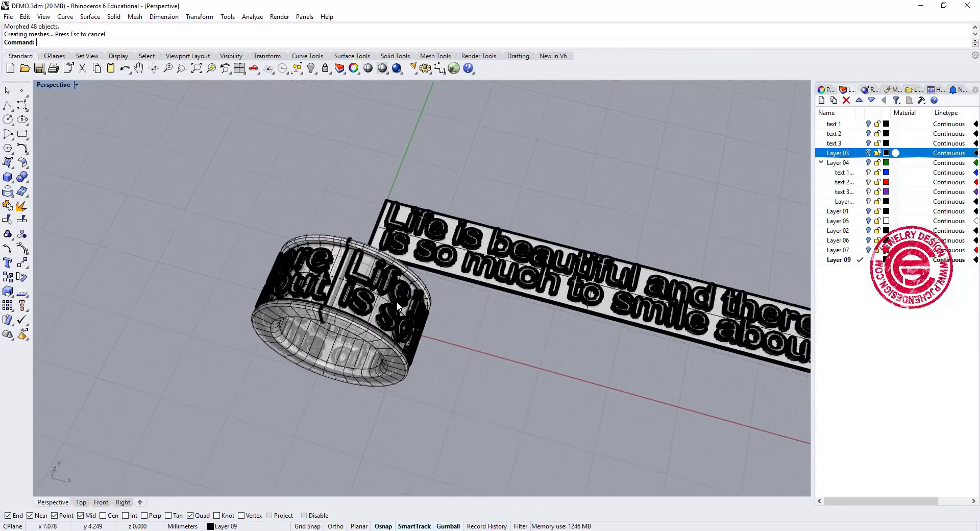
right_click_drag(397, 305, 336, 287, "shift")
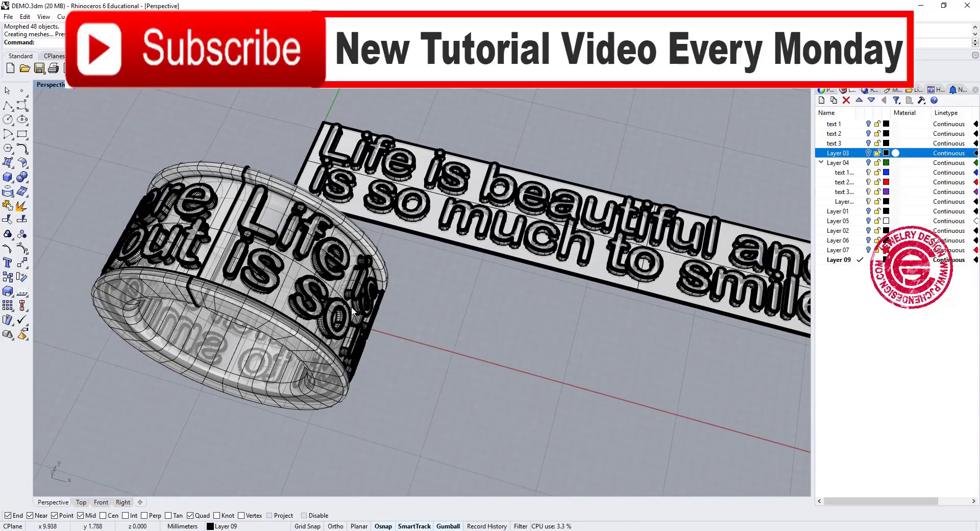
right_click_drag(357, 333, 628, 263)
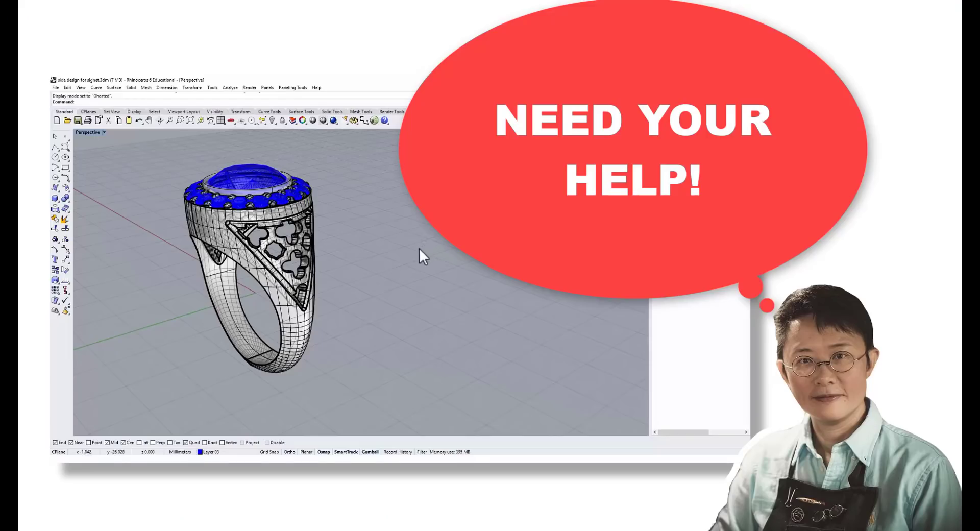